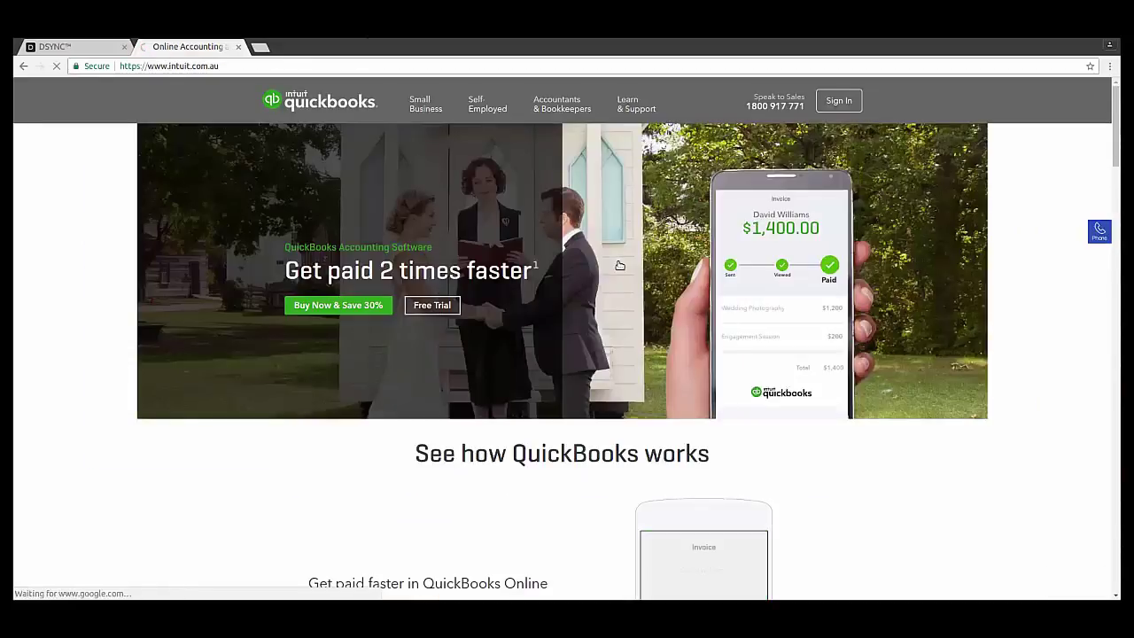
Sign in to QuickBooks Online from the Sign In menu on intuit.com.au
{"action": "scroll", "coordinate": [621, 266], "scroll_direction": "down", "scroll_amount": 1}
{"action": "scroll", "coordinate": [709, 222], "scroll_direction": "up", "scroll_amount": 1}
{"action": "mouse_move", "coordinate": [840, 102]}
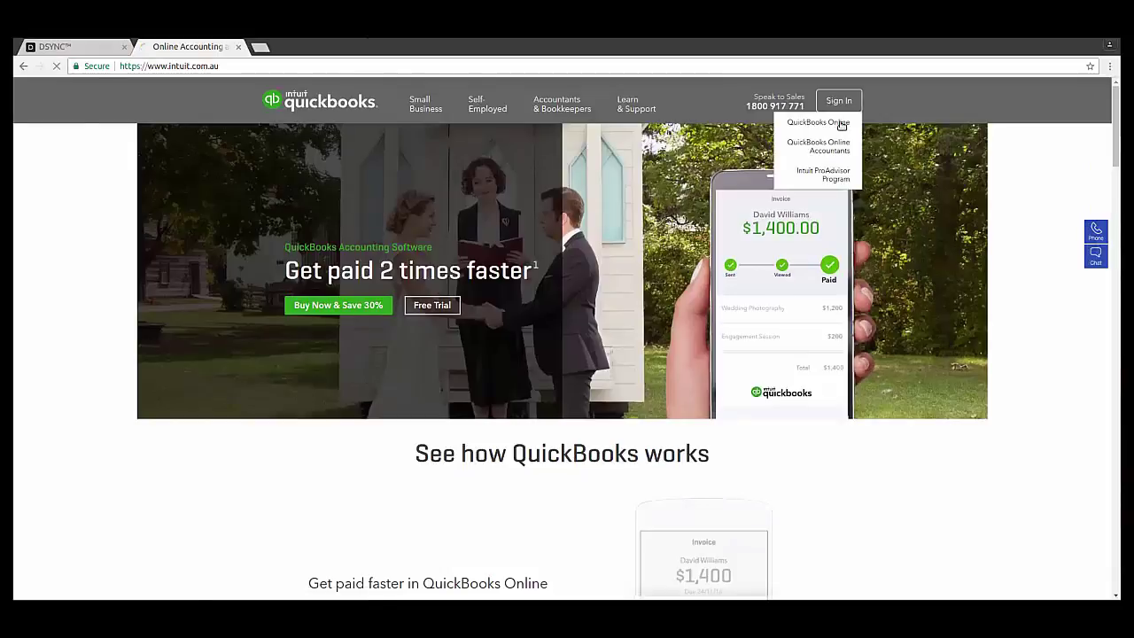
{"action": "left_click", "coordinate": [840, 123]}
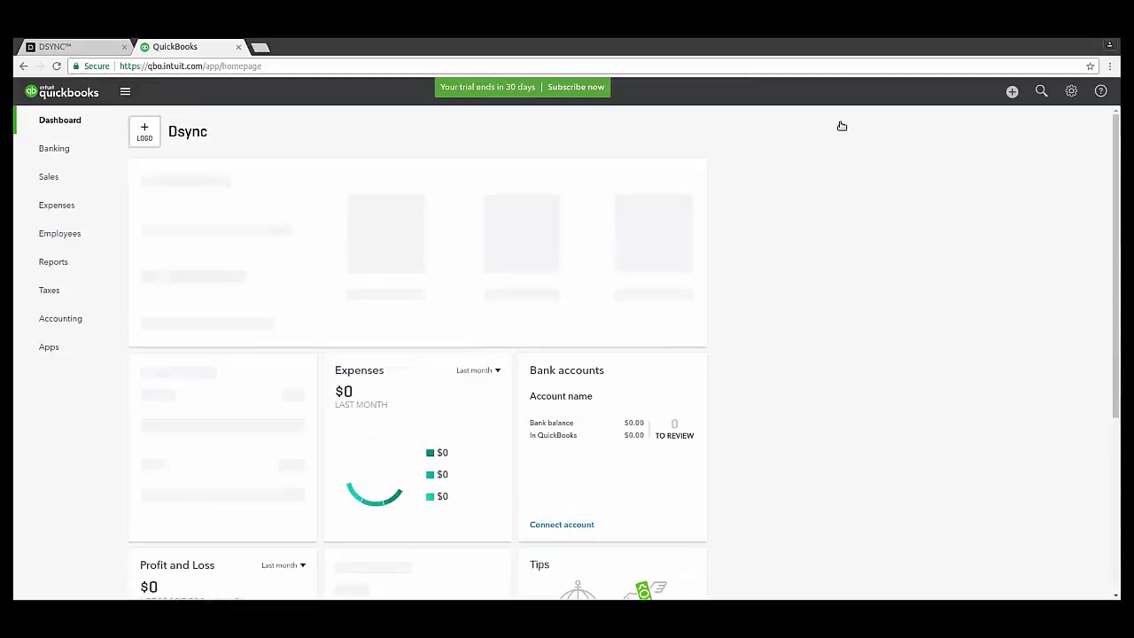
From Sales > Customers, start a new customer and enter its first and last name
{"action": "left_click", "coordinate": [49, 176]}
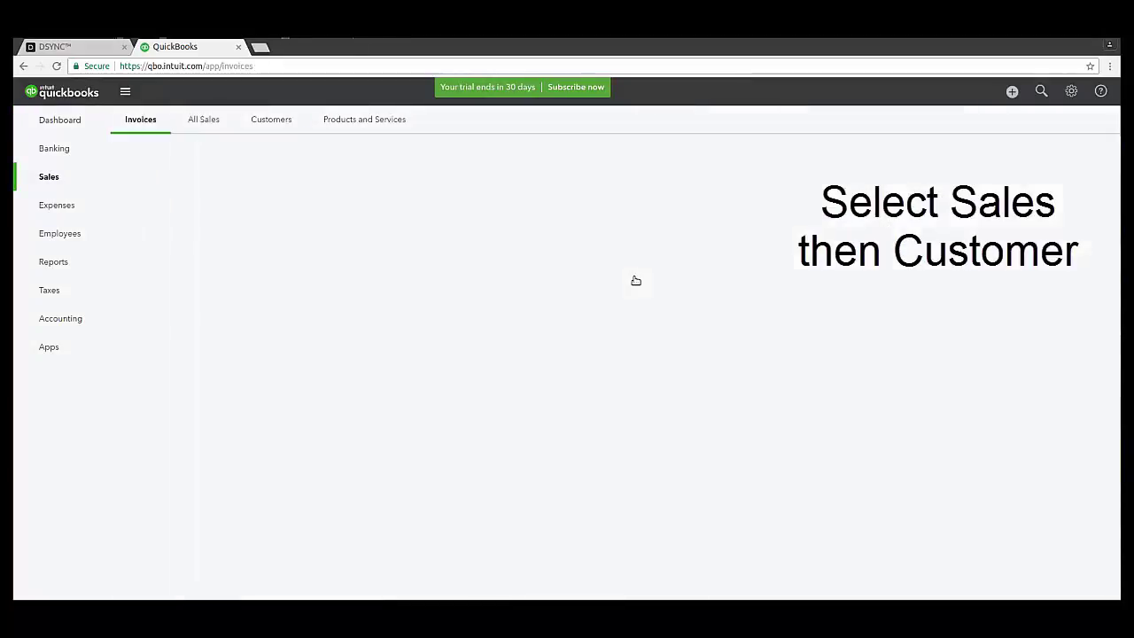
{"action": "left_click", "coordinate": [277, 121]}
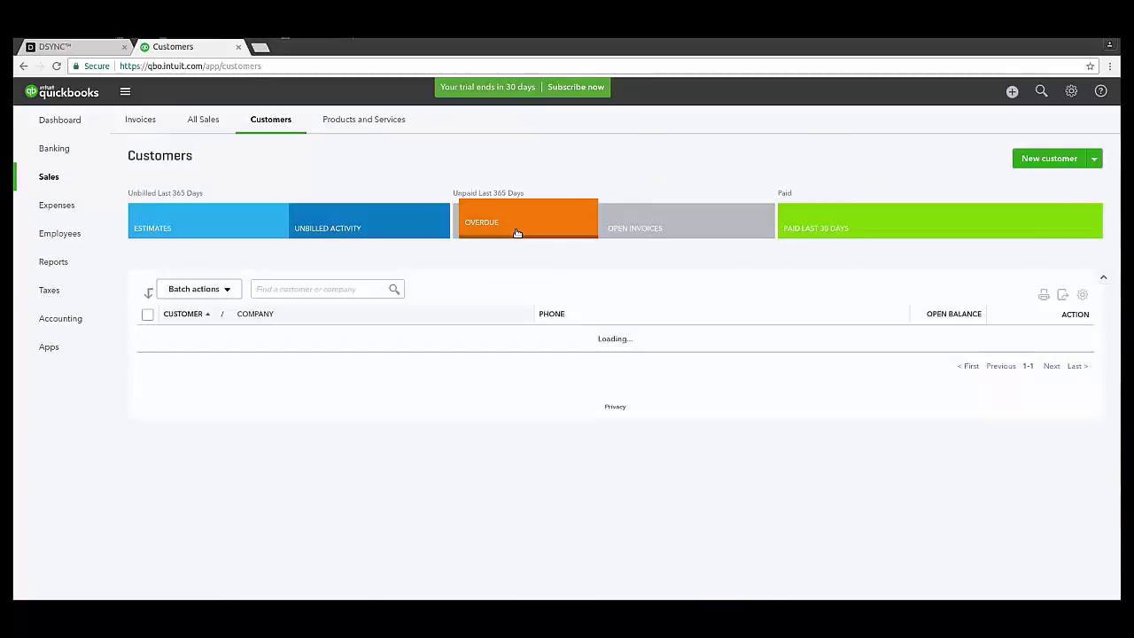
{"action": "left_click", "coordinate": [1053, 159]}
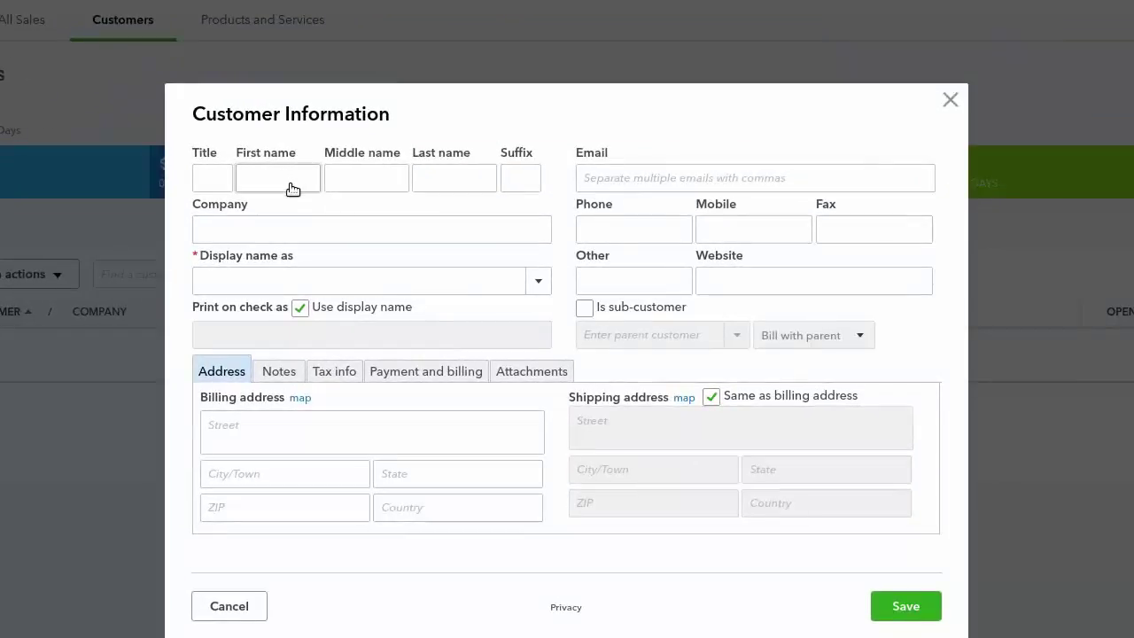
{"action": "key", "text": "Tab"}
{"action": "key", "text": "Tab"}
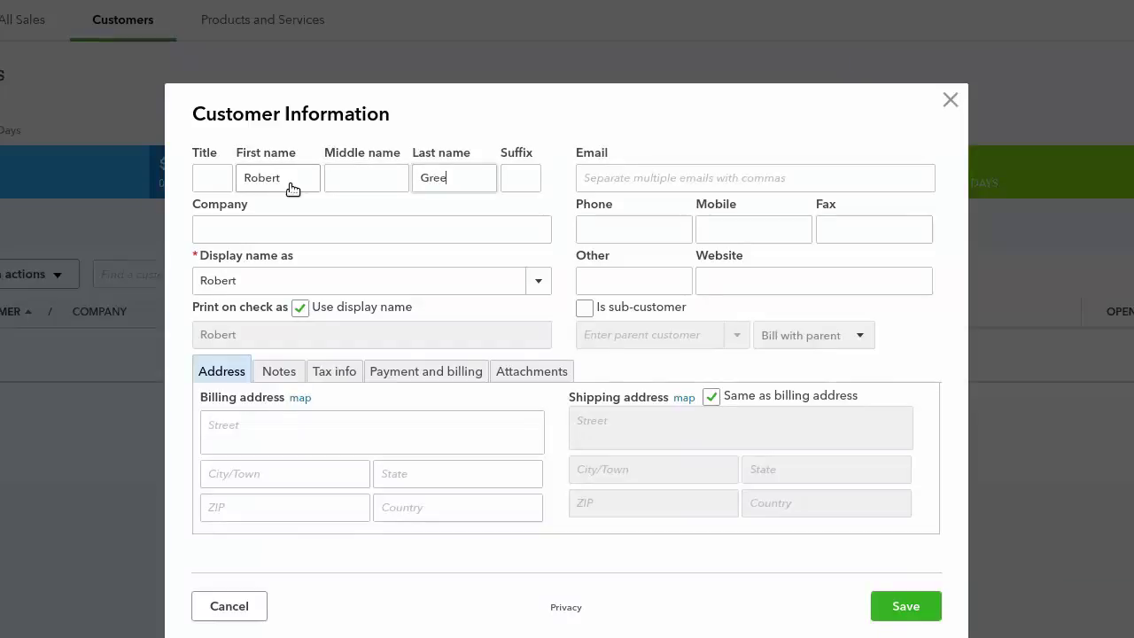
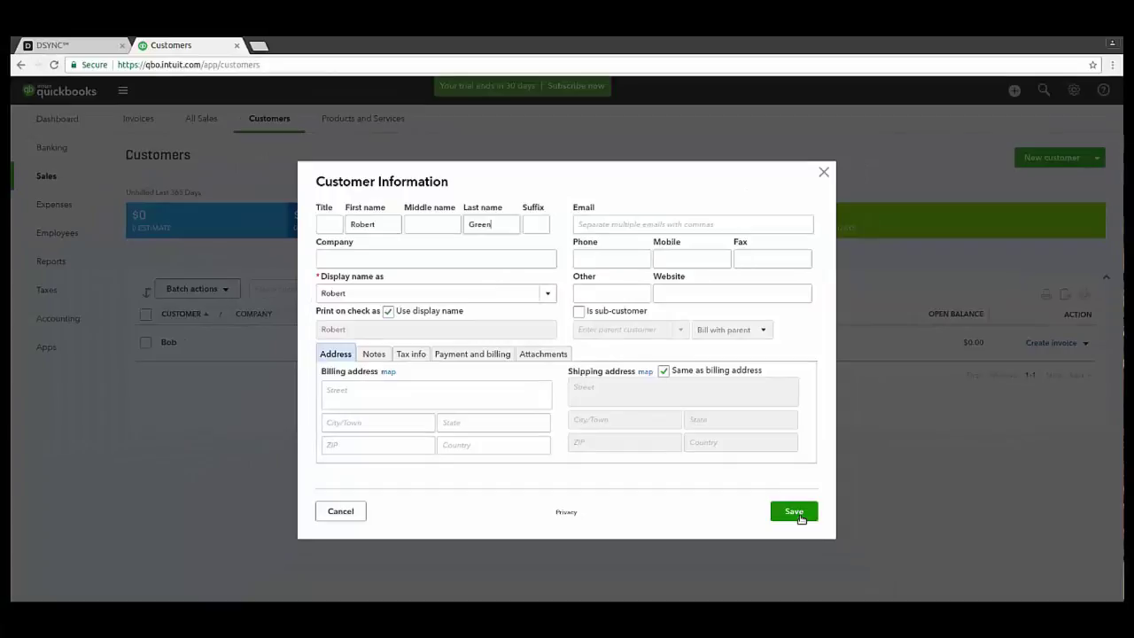
Save the new QuickBooks customer, then load testdsync.revelup.com in a new Chrome tab
{"action": "left_click", "coordinate": [795, 512]}
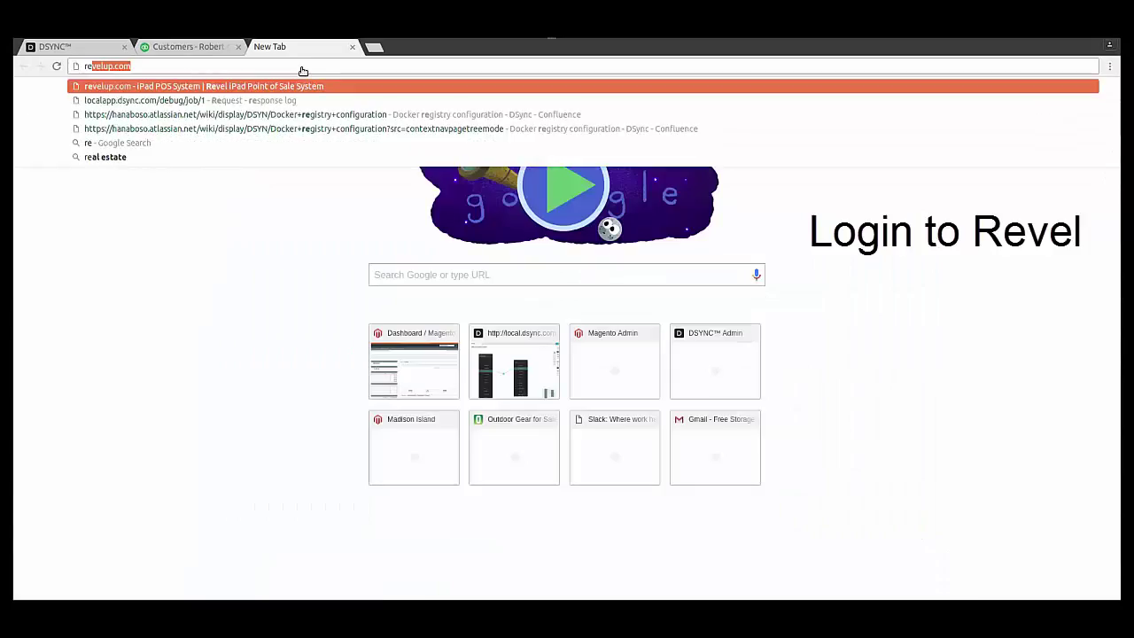
{"action": "type", "text": "ve"}
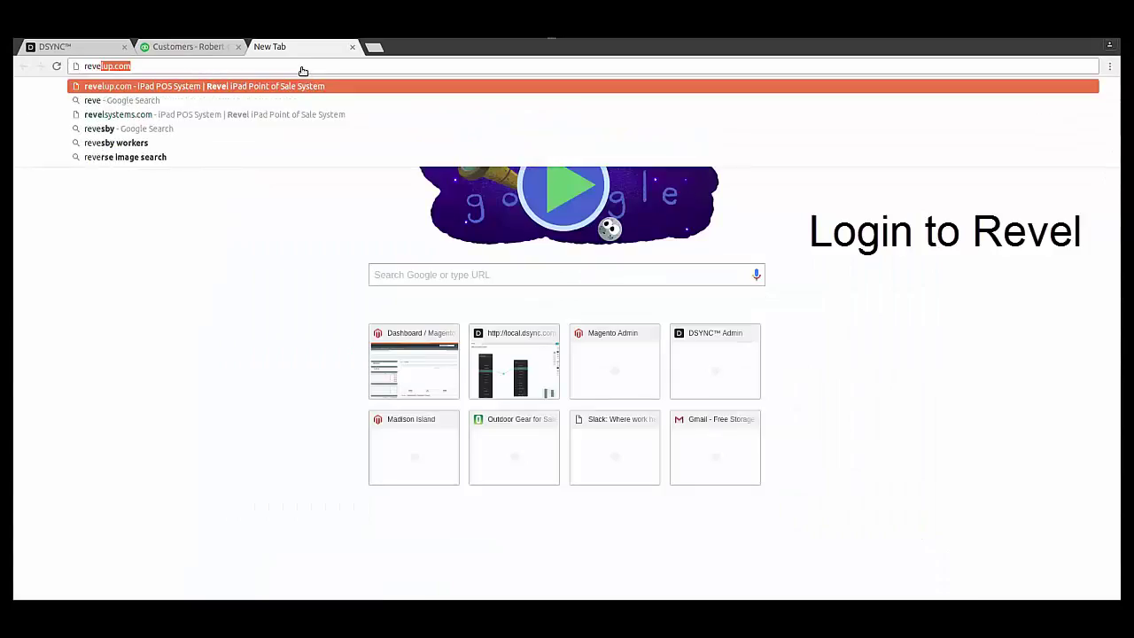
{"action": "key", "text": "Home"}
{"action": "type", "text": "testd"}
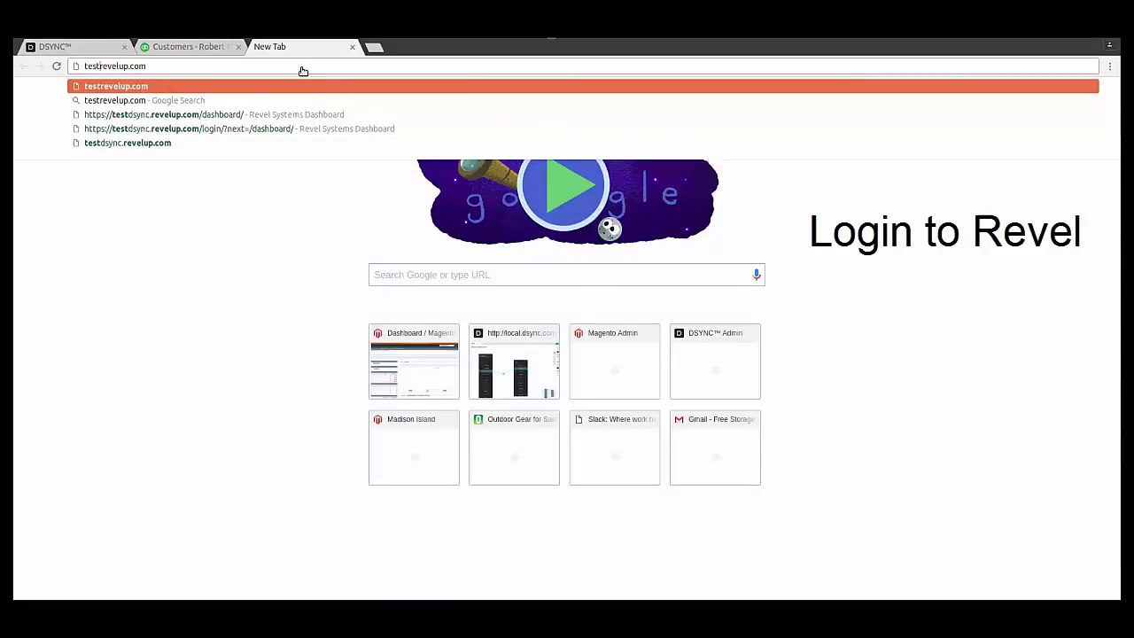
{"action": "type", "text": "sync."}
{"action": "key", "text": "Return"}
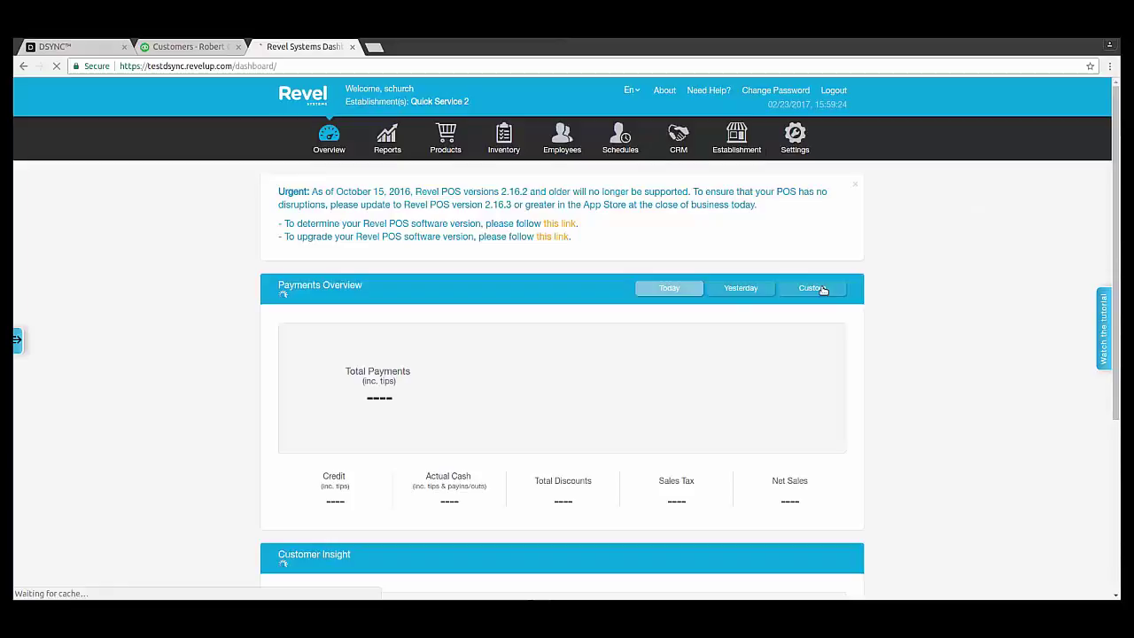
Search Revel's CRM customer list by the new customer's first name to find ID 53
{"action": "left_click", "coordinate": [813, 288]}
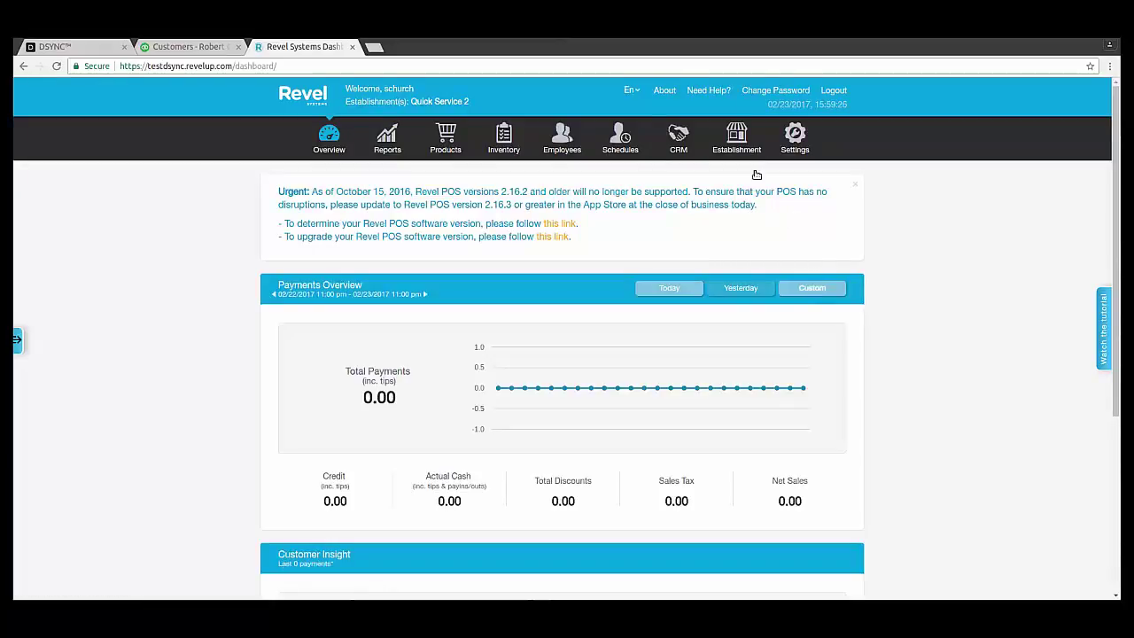
{"action": "left_click", "coordinate": [678, 137]}
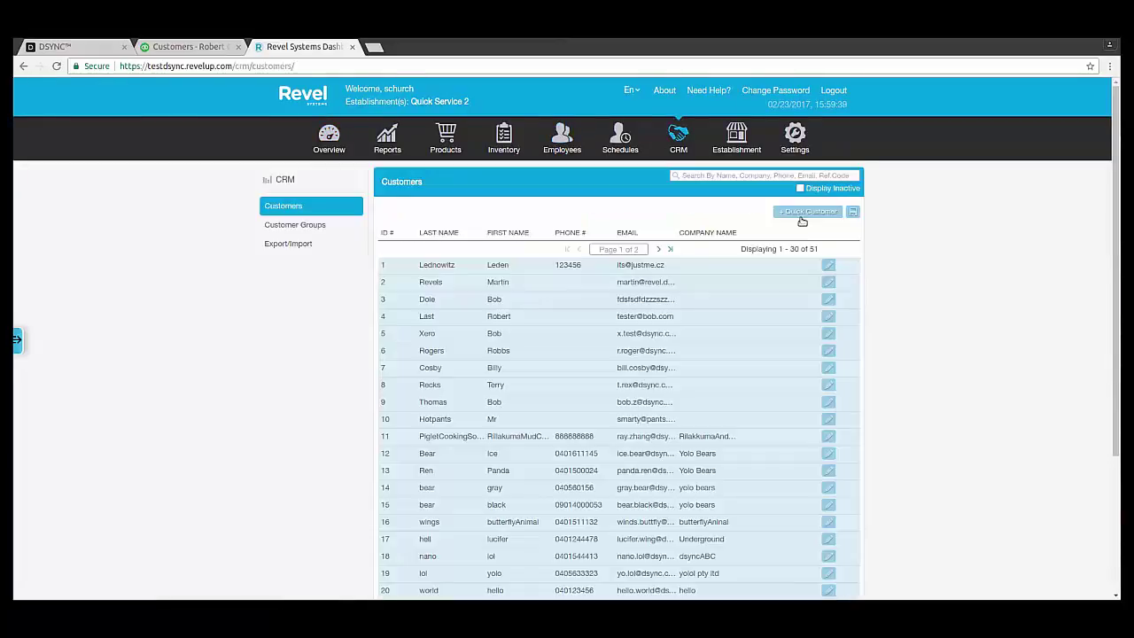
{"action": "left_click", "coordinate": [745, 175]}
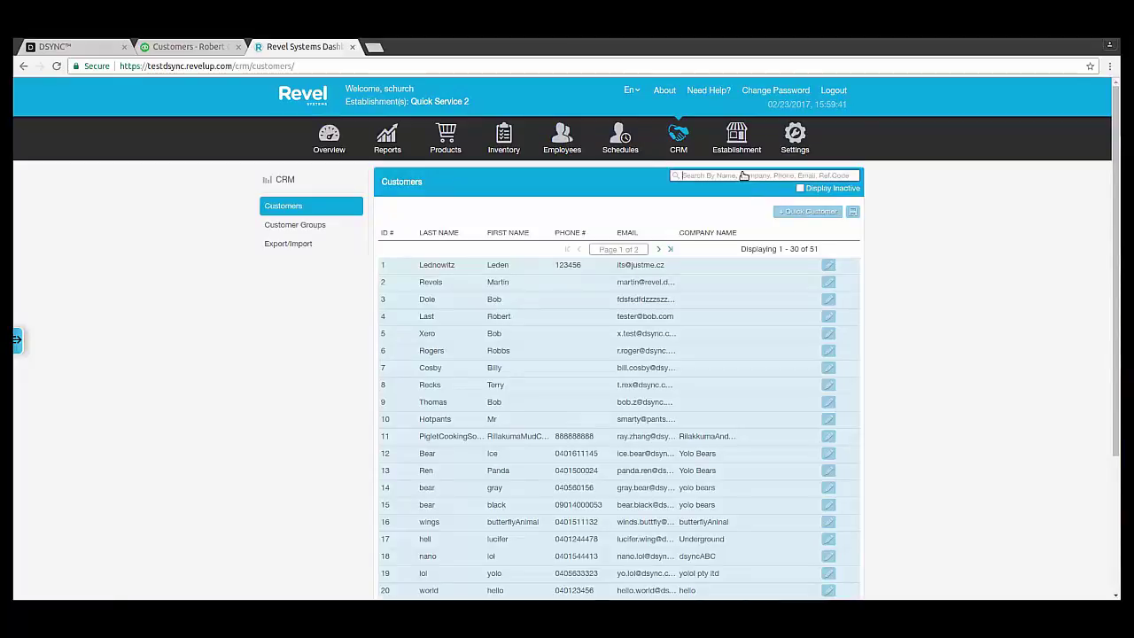
{"action": "type", "text": "robert"}
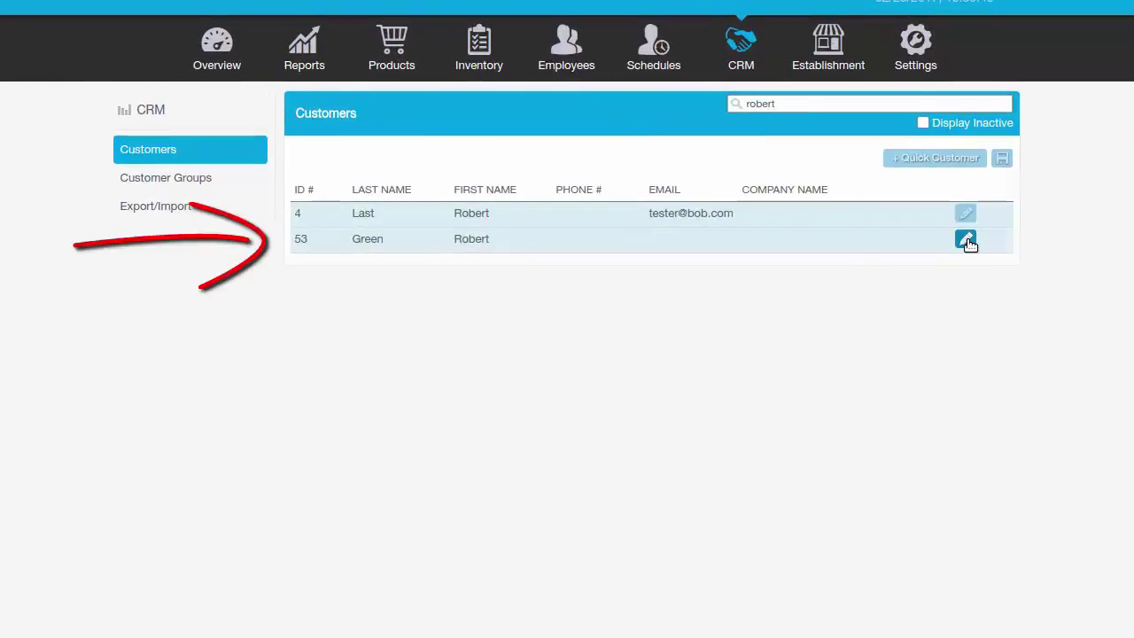
Edit customer 53 in Revel and replace its last name with a new value
{"action": "left_click", "coordinate": [966, 240]}
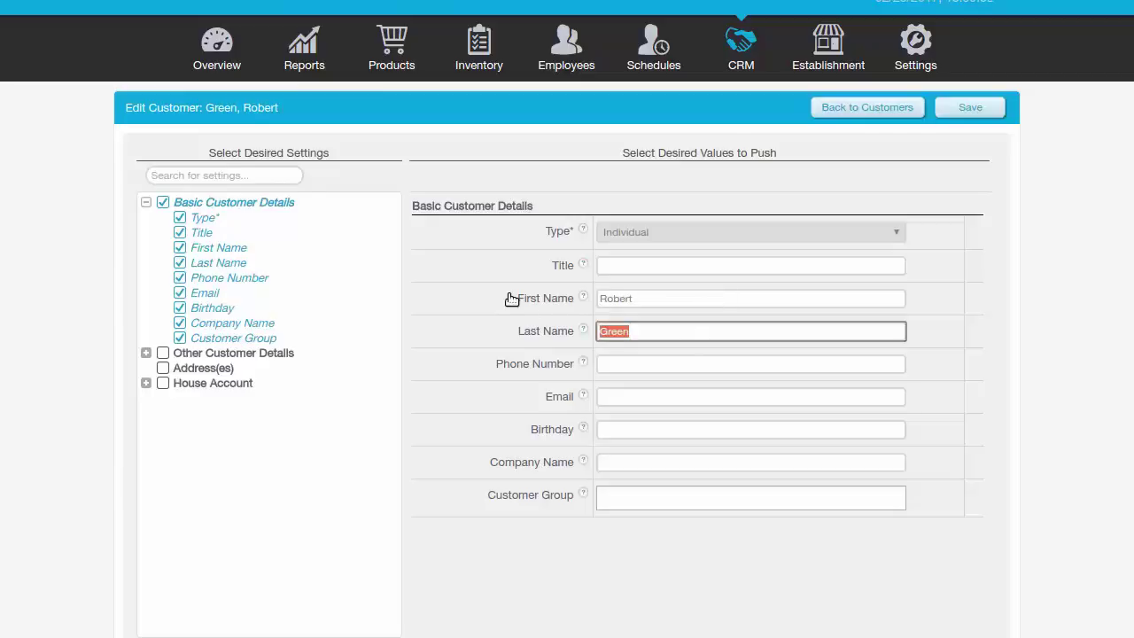
{"action": "type", "text": "Blue"}
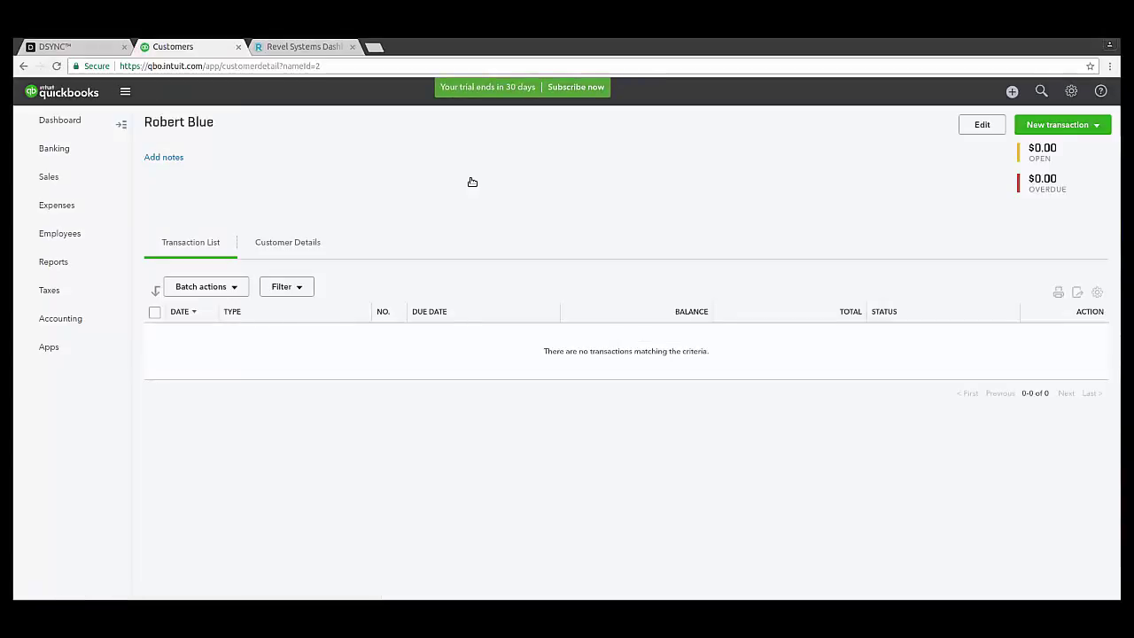
Open the synced customer's Customer Information form in QuickBooks Online
{"action": "left_click", "coordinate": [984, 125]}
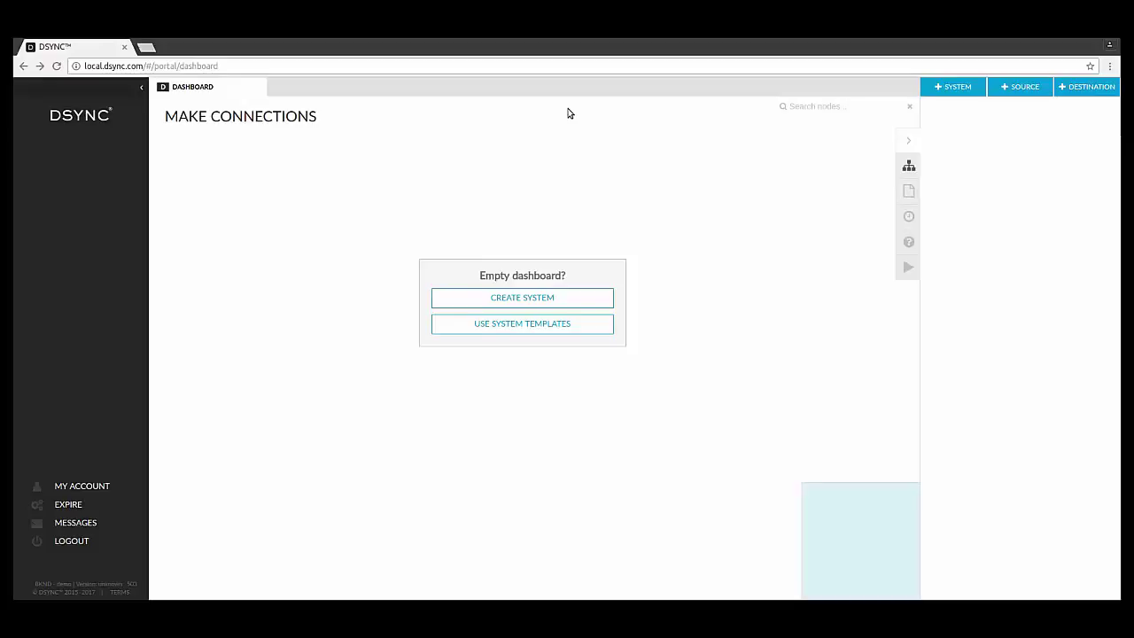
Add the QuickBooks integration to the canvas from system templates, searching 'quic'
{"action": "left_click", "coordinate": [514, 298]}
{"action": "left_click", "coordinate": [316, 242]}
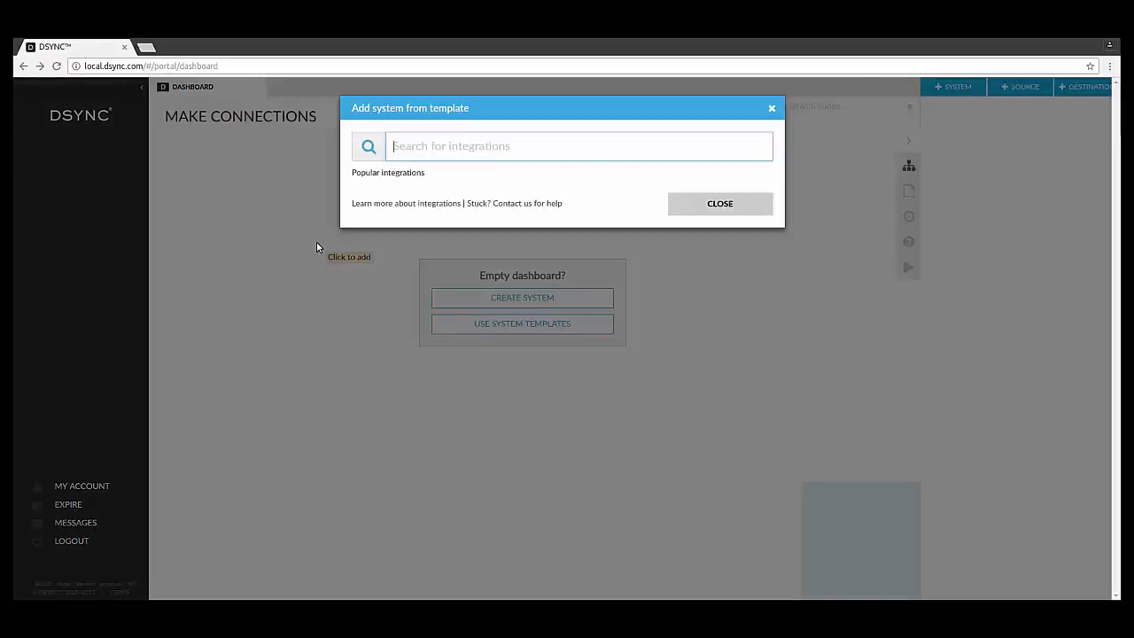
{"action": "type", "text": "quic"}
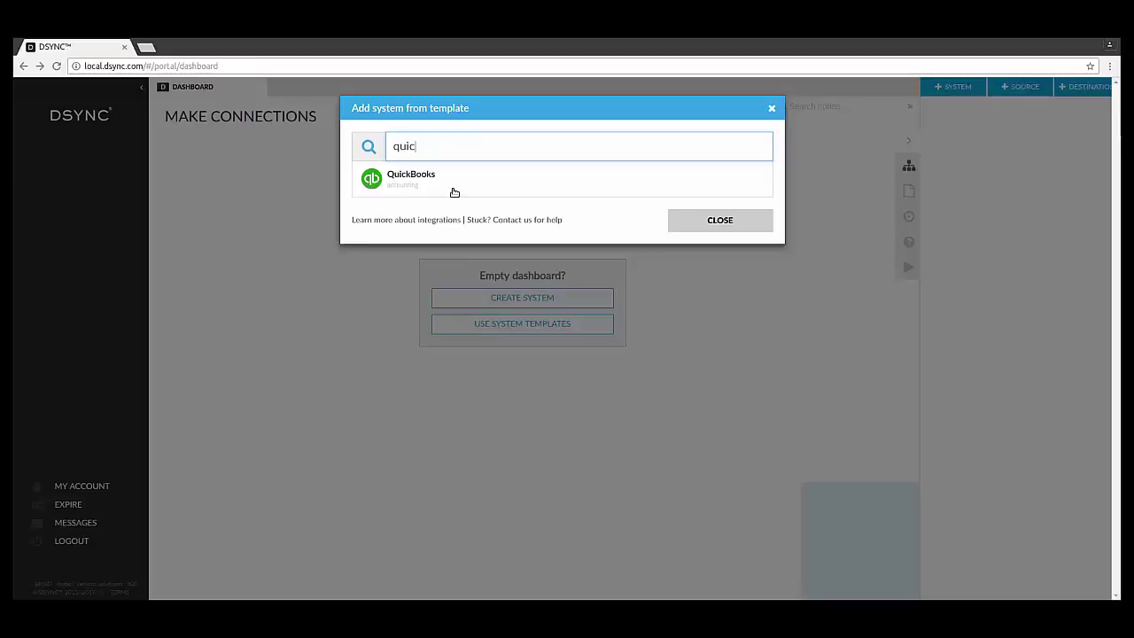
{"action": "left_click", "coordinate": [453, 182]}
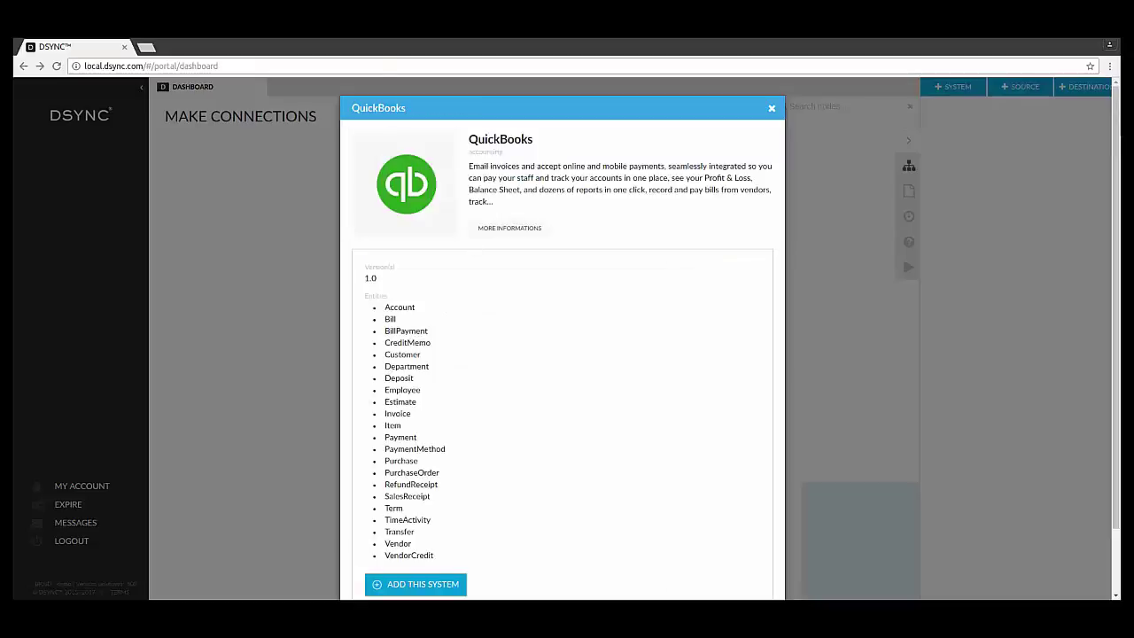
{"action": "left_click", "coordinate": [438, 590]}
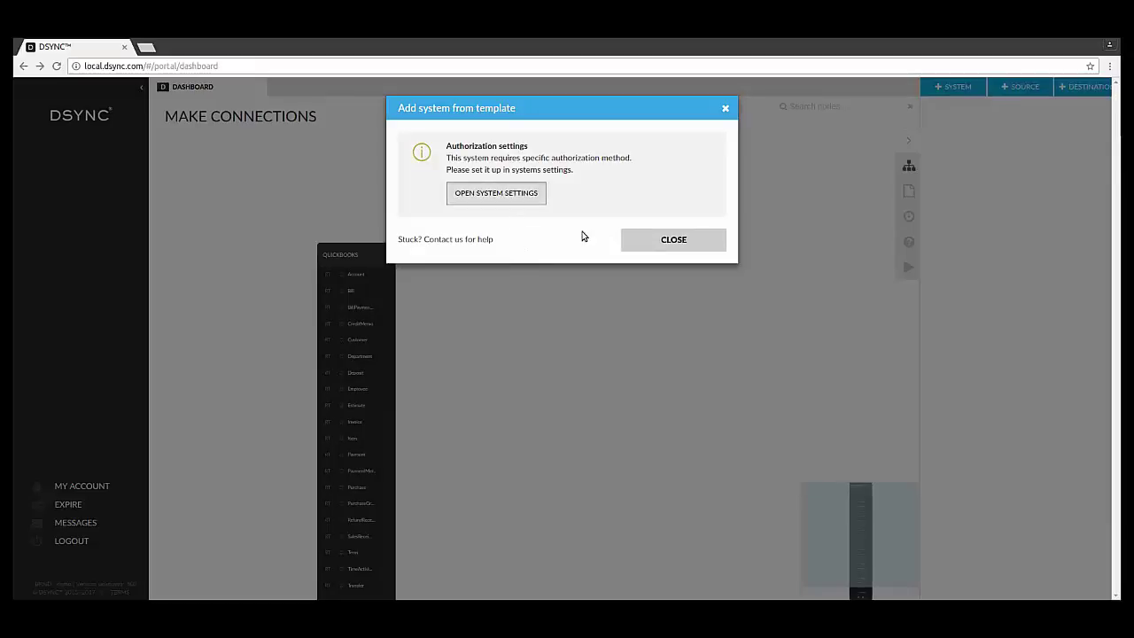
Authorize the QuickBooks system by signing in to Intuit with the saved email and password
{"action": "key", "text": "Return"}
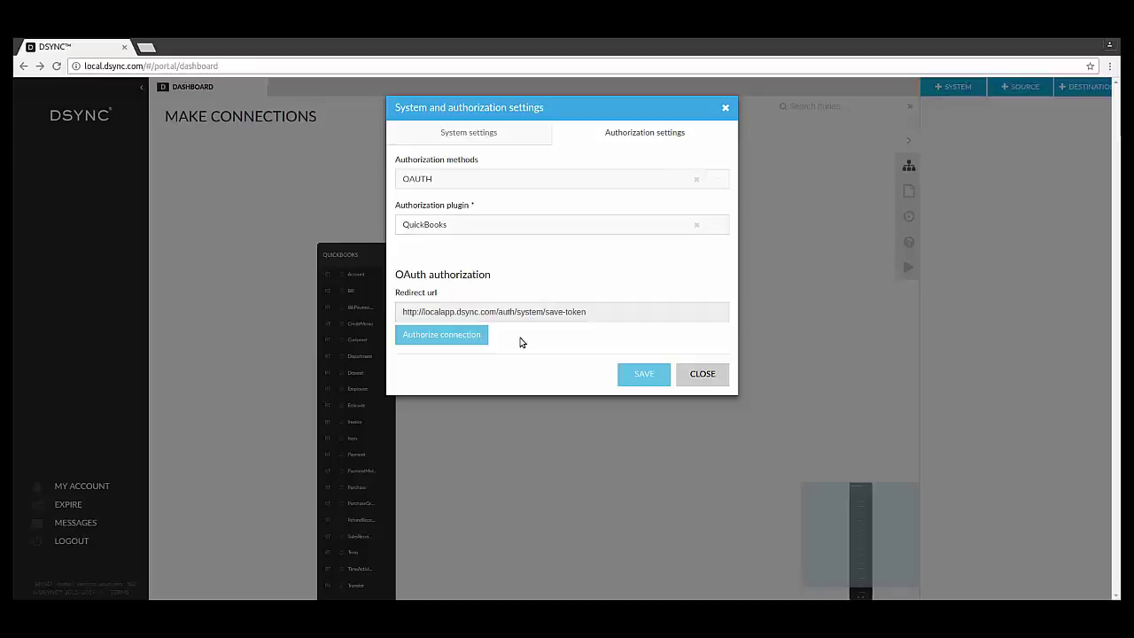
{"action": "left_click", "coordinate": [484, 334]}
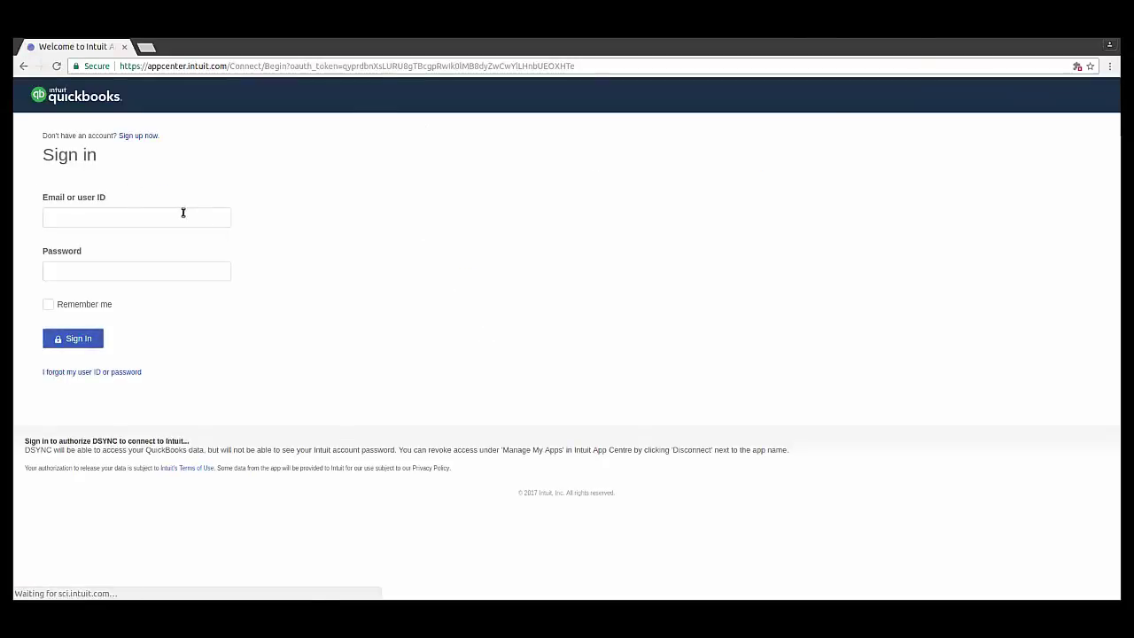
{"action": "left_click", "coordinate": [182, 216]}
{"action": "type", "text": "r"}
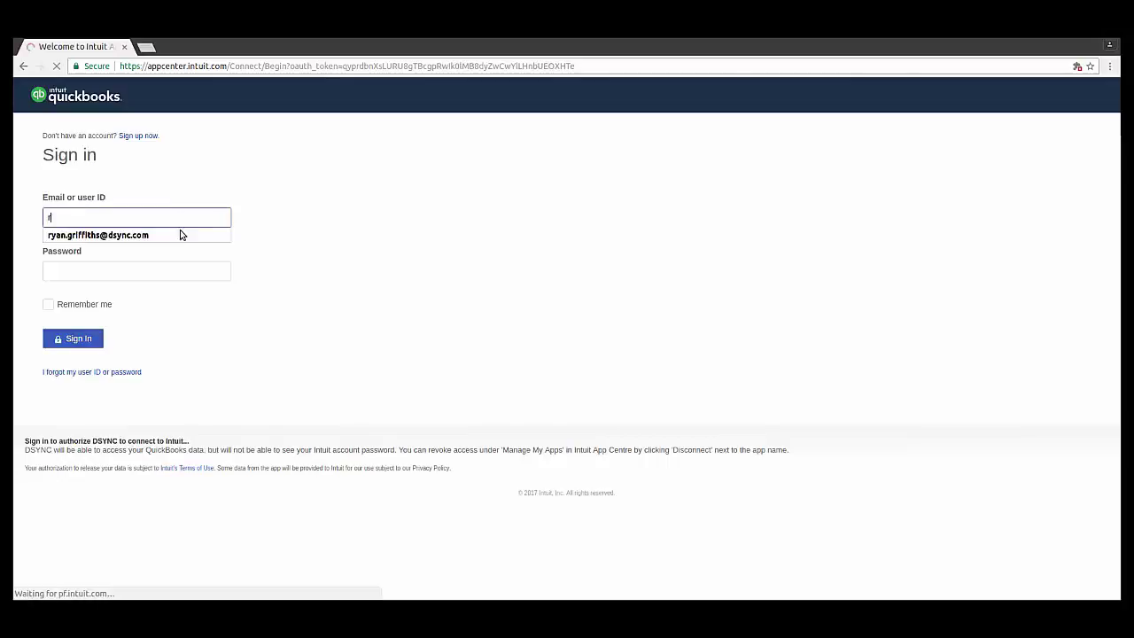
{"action": "key", "text": "Down"}
{"action": "key", "text": "Tab"}
{"action": "key", "text": "ctrl+v"}
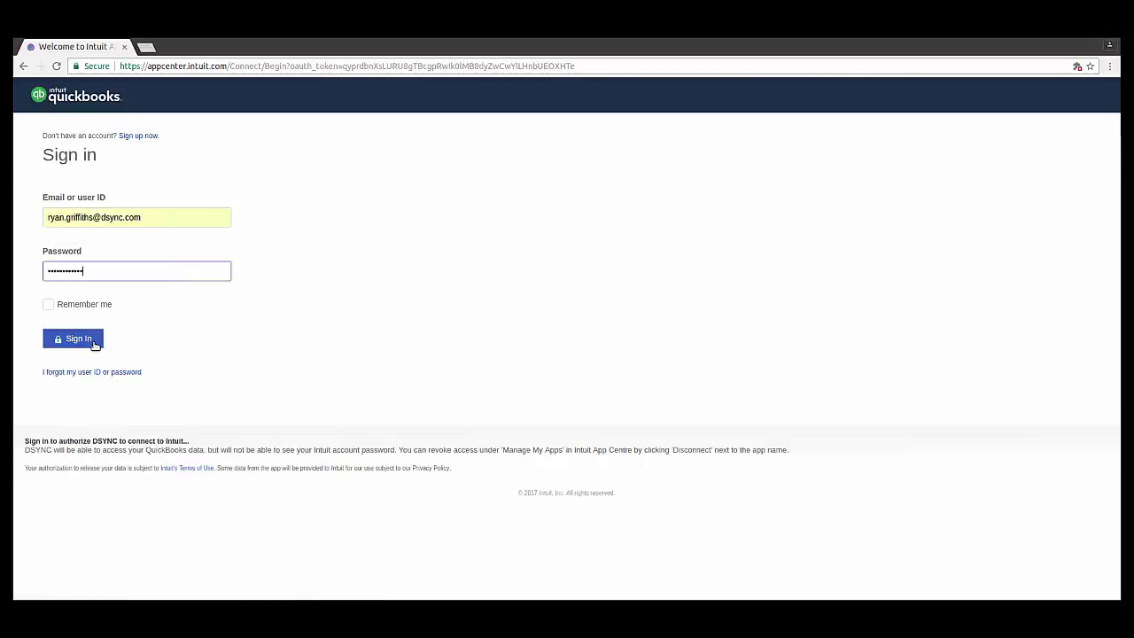
{"action": "left_click", "coordinate": [97, 346]}
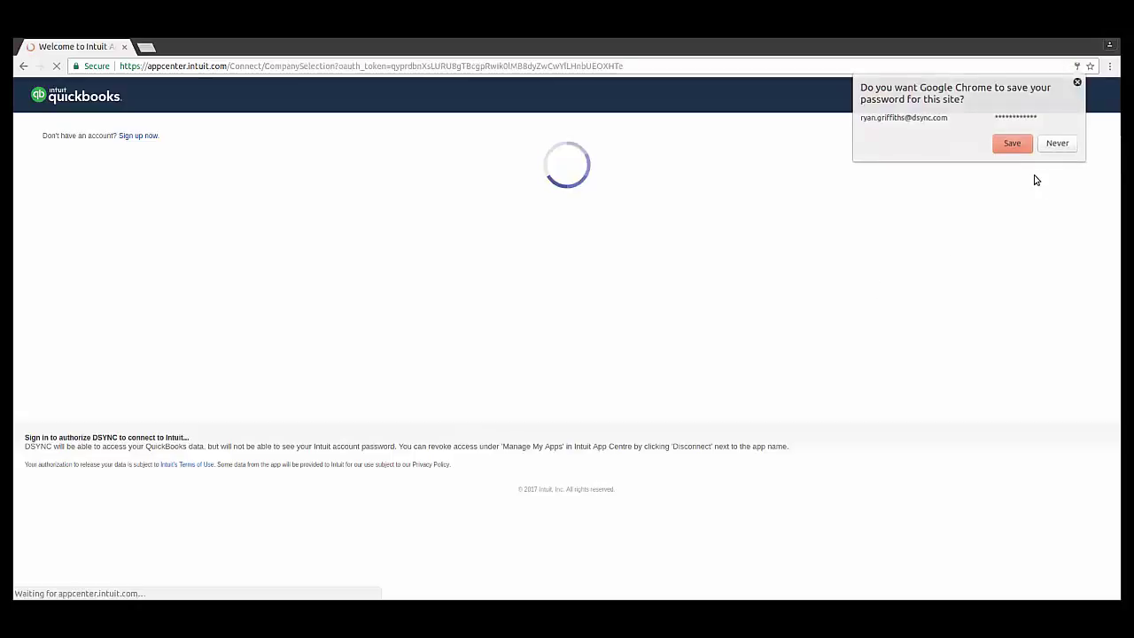
{"action": "left_click", "coordinate": [1077, 86]}
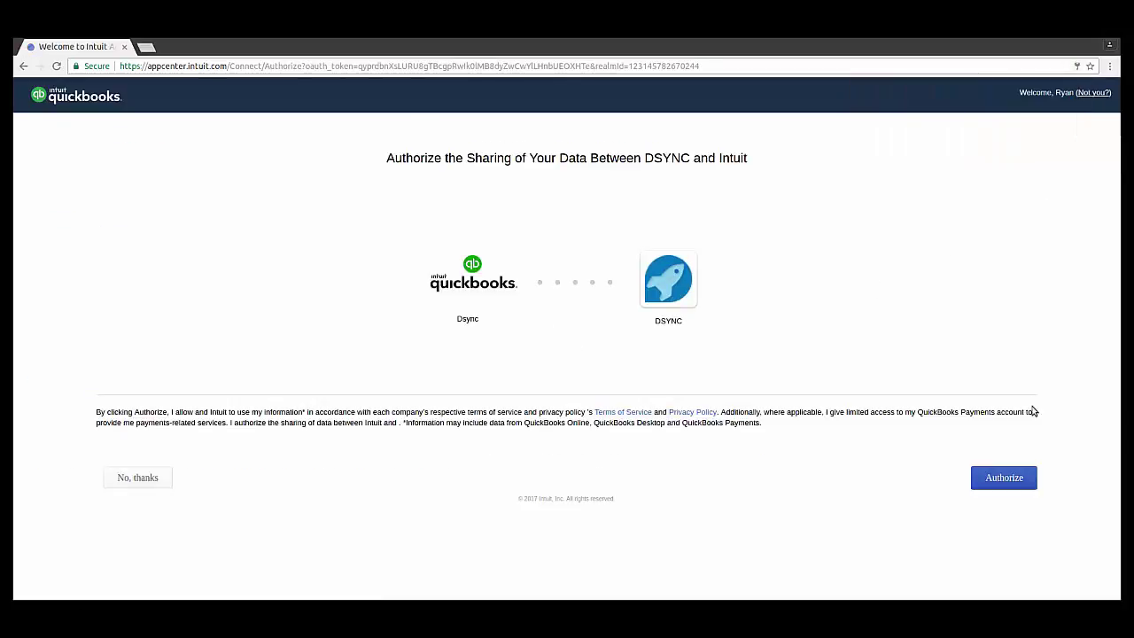
Approve Intuit data sharing, then add Revel from system templates to open its settings form
{"action": "left_click", "coordinate": [1028, 484]}
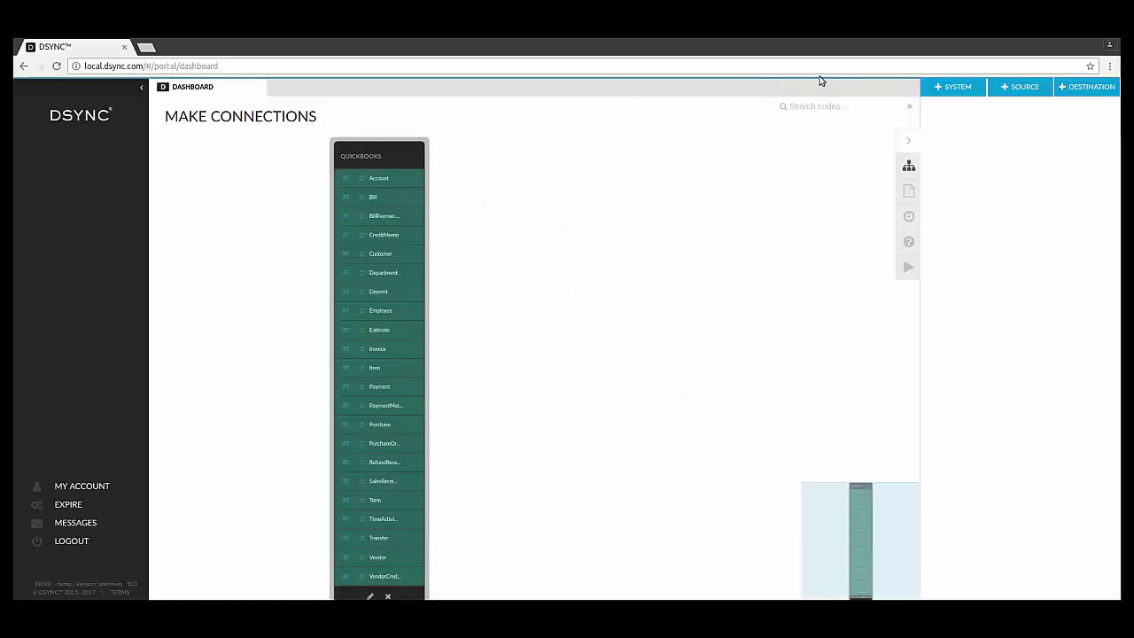
{"action": "left_click", "coordinate": [953, 89]}
{"action": "left_click", "coordinate": [956, 123]}
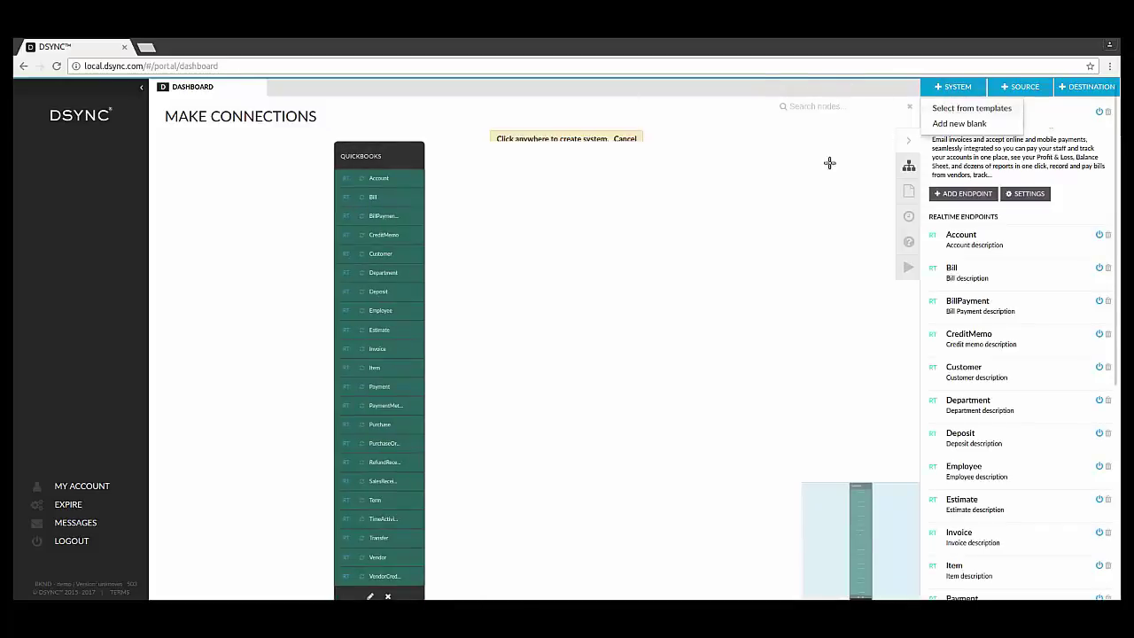
{"action": "left_click", "coordinate": [753, 256]}
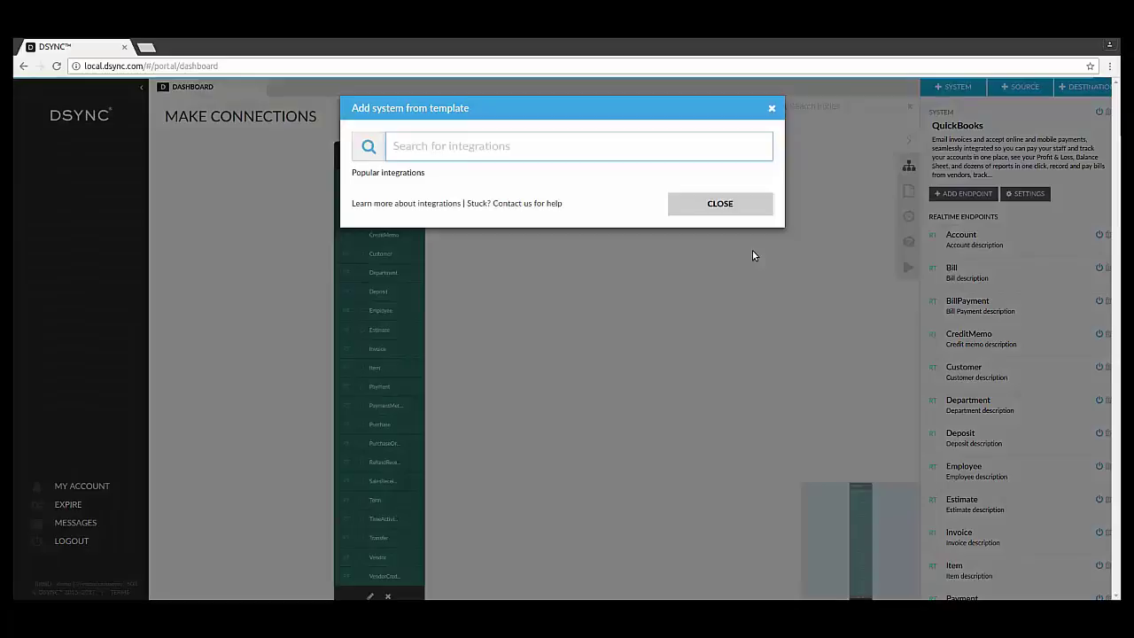
{"action": "type", "text": "R"}
{"action": "left_click", "coordinate": [549, 187]}
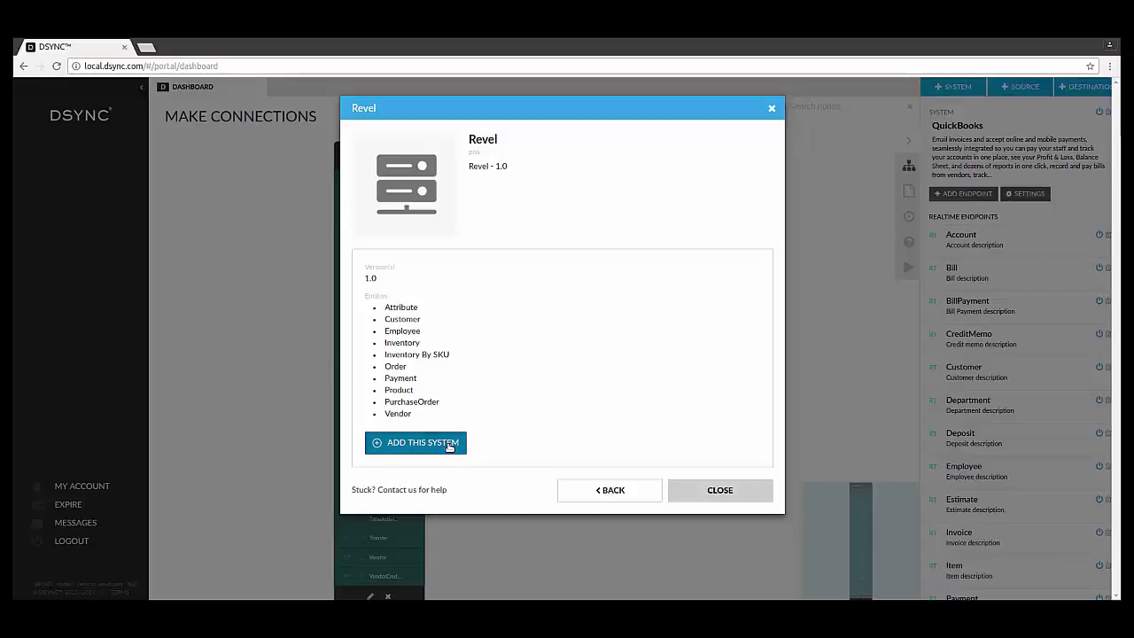
{"action": "left_click", "coordinate": [449, 443]}
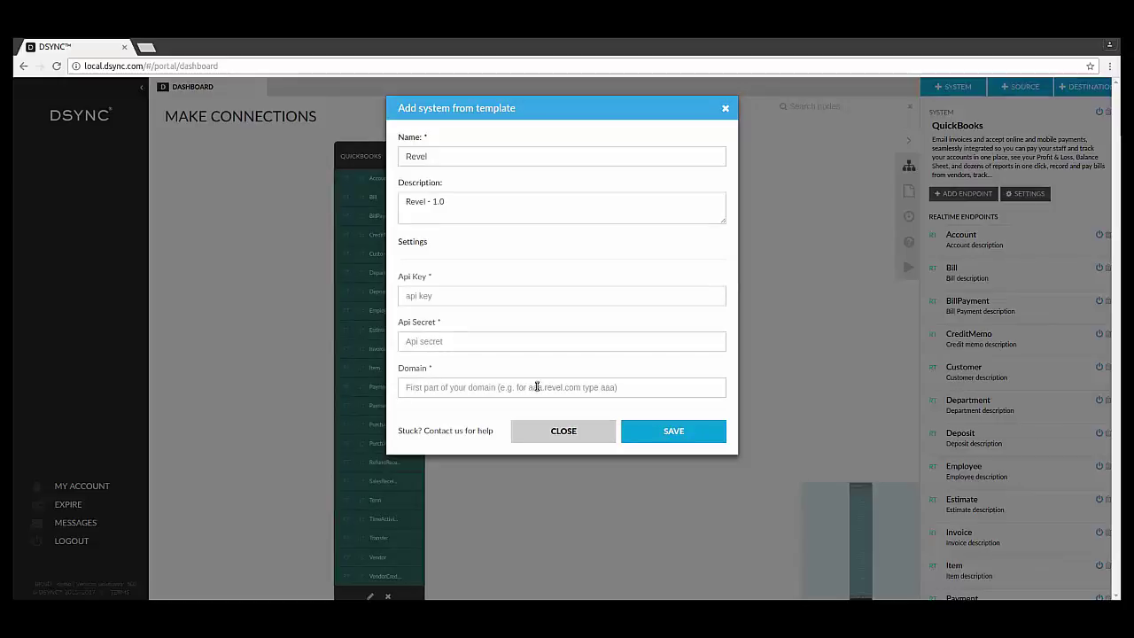
Paste the Revel API key and secret, set domain testdsync, and save the system
{"action": "left_click", "coordinate": [468, 300]}
{"action": "key", "text": "ctrl+v"}
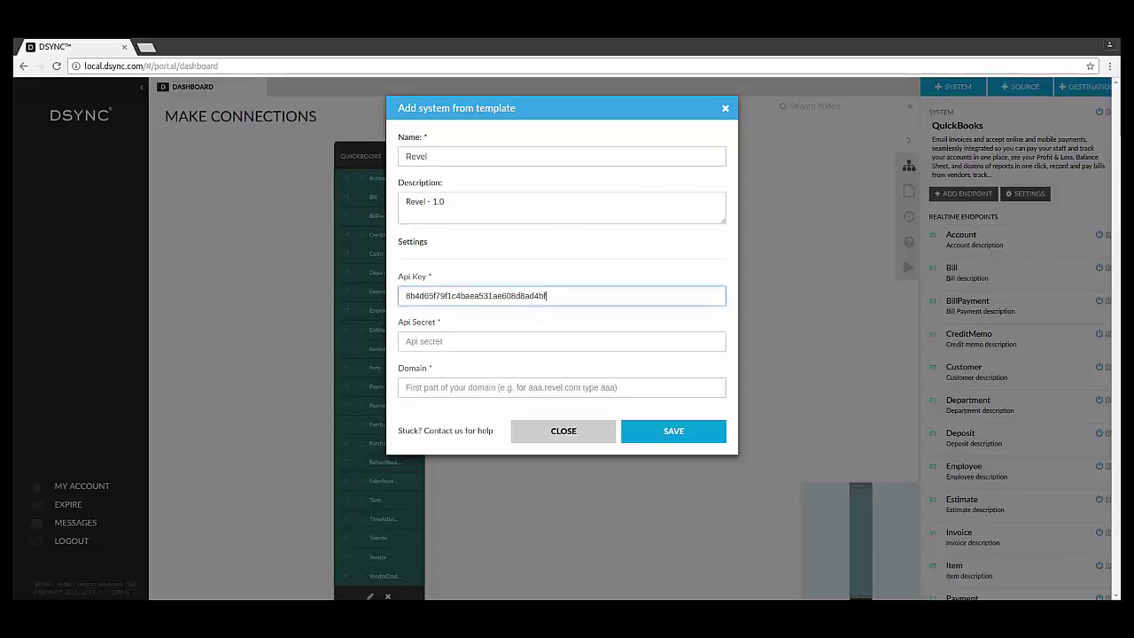
{"action": "left_click", "coordinate": [444, 346]}
{"action": "key", "text": "ctrl+v"}
{"action": "left_click", "coordinate": [451, 387]}
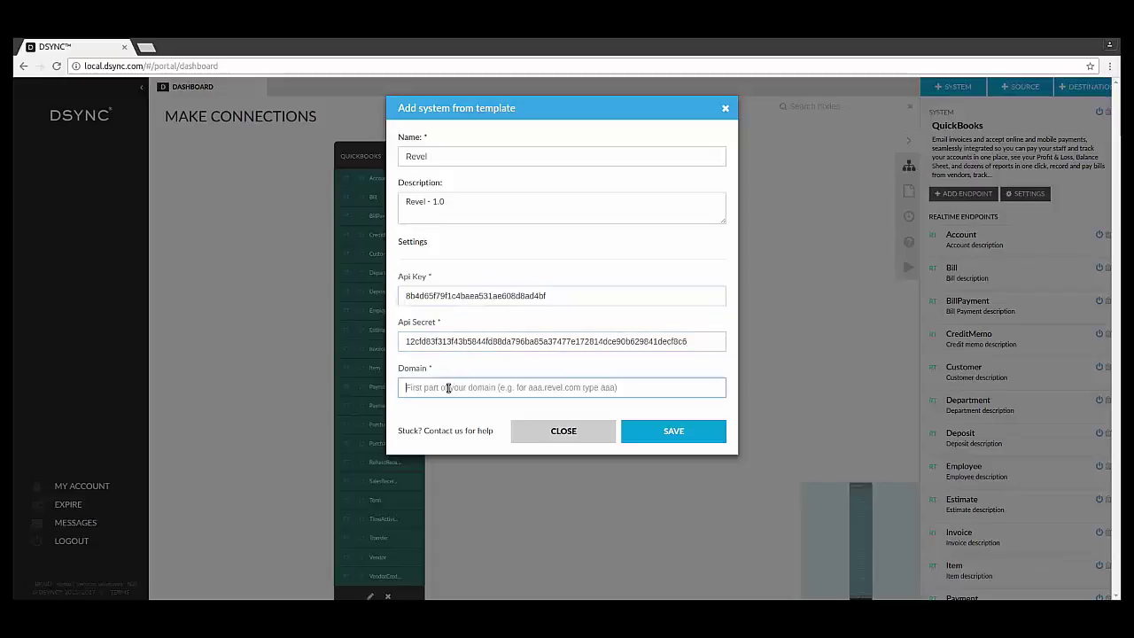
{"action": "type", "text": "testdsync"}
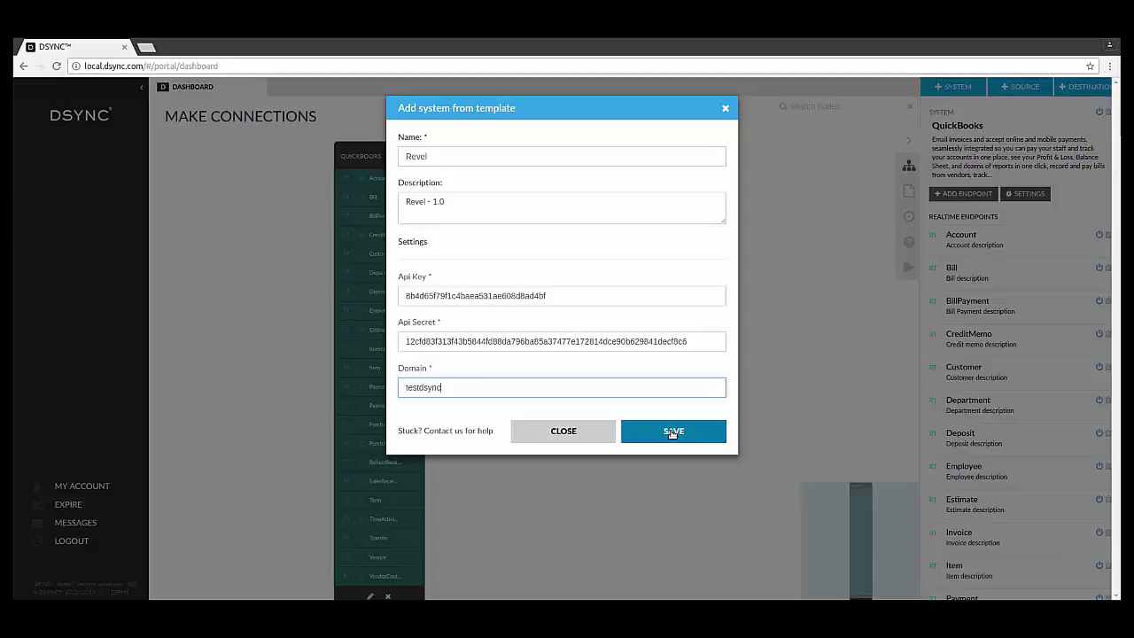
{"action": "left_click", "coordinate": [673, 432]}
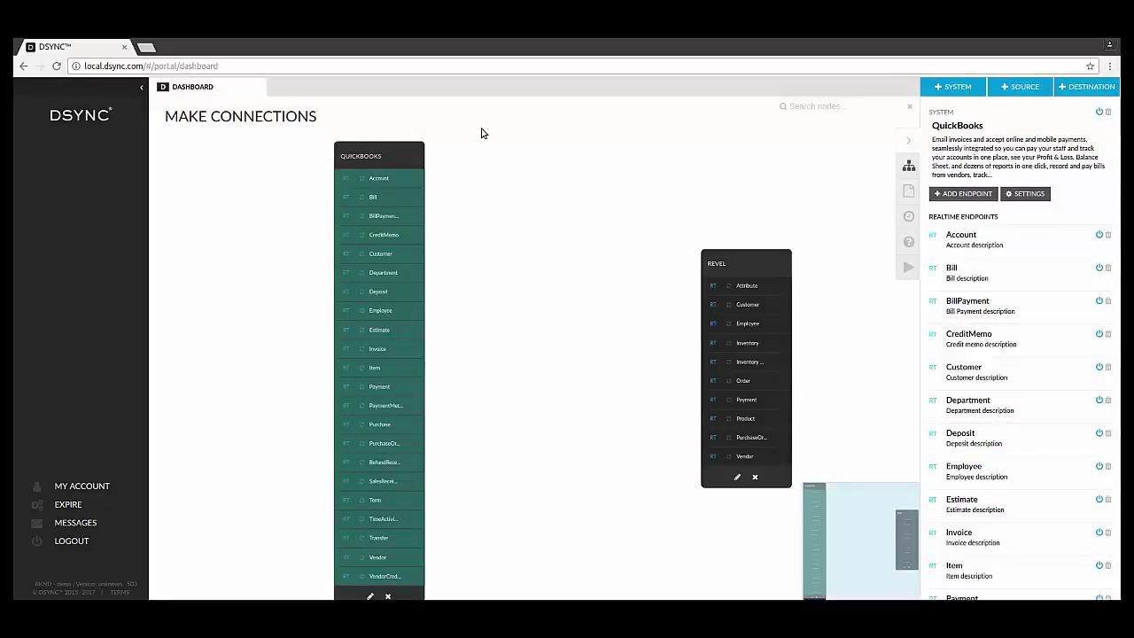
Link QuickBooks Customer to Revel Customer as the realtime job 'QB <> REVEL CUSTOMER JOB'
{"action": "left_click_drag", "start_coordinate": [751, 270], "coordinate": [687, 164]}
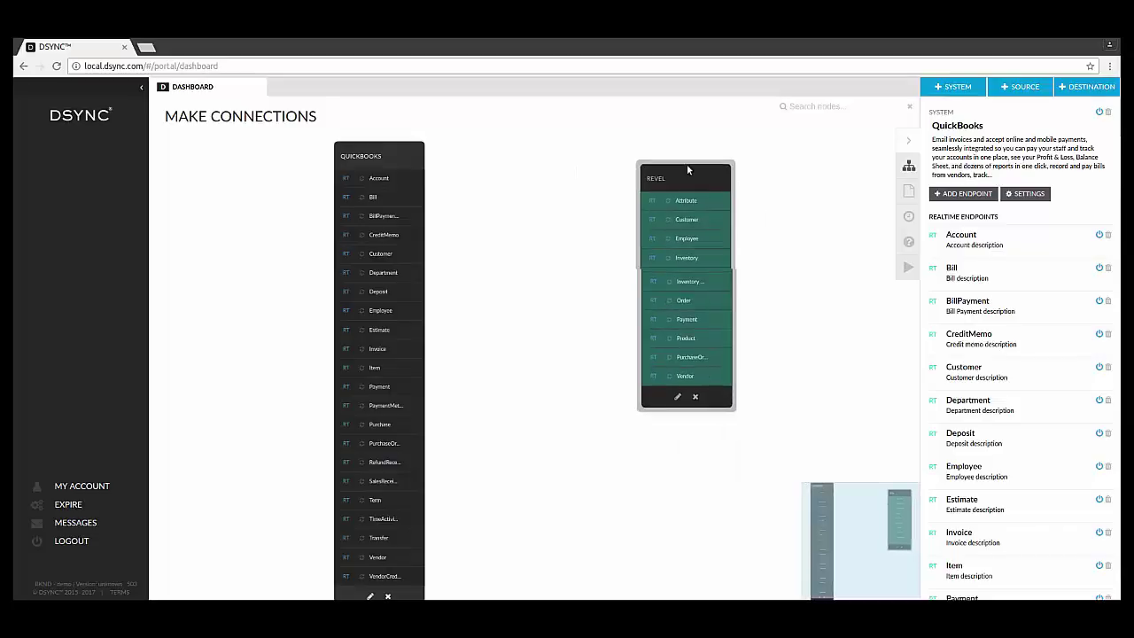
{"action": "left_click", "coordinate": [394, 254]}
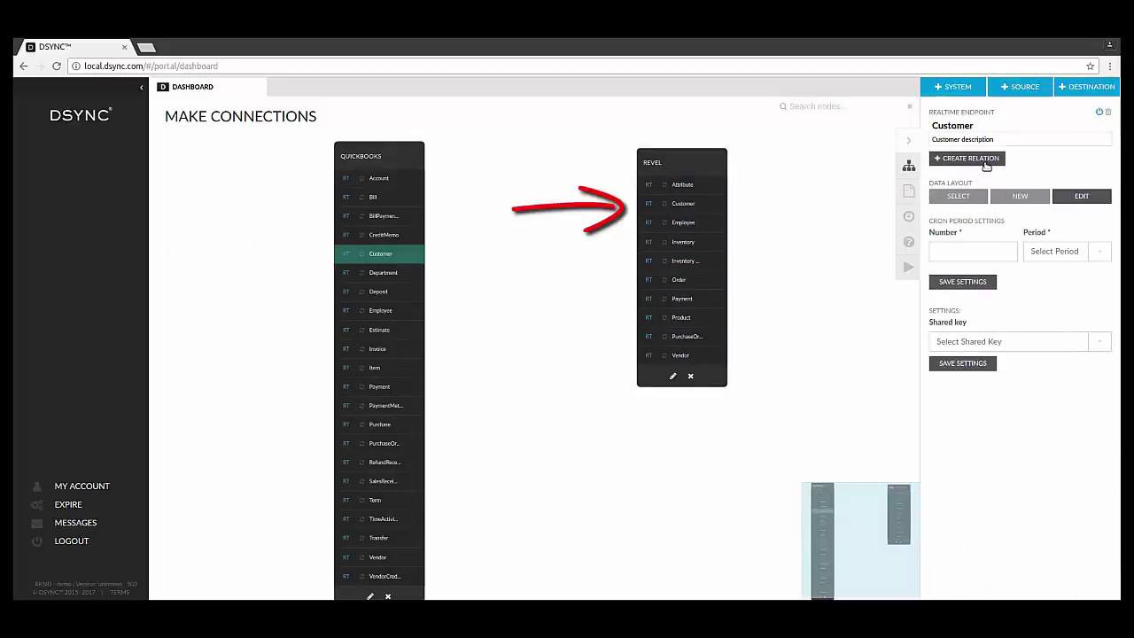
{"action": "left_click", "coordinate": [974, 159]}
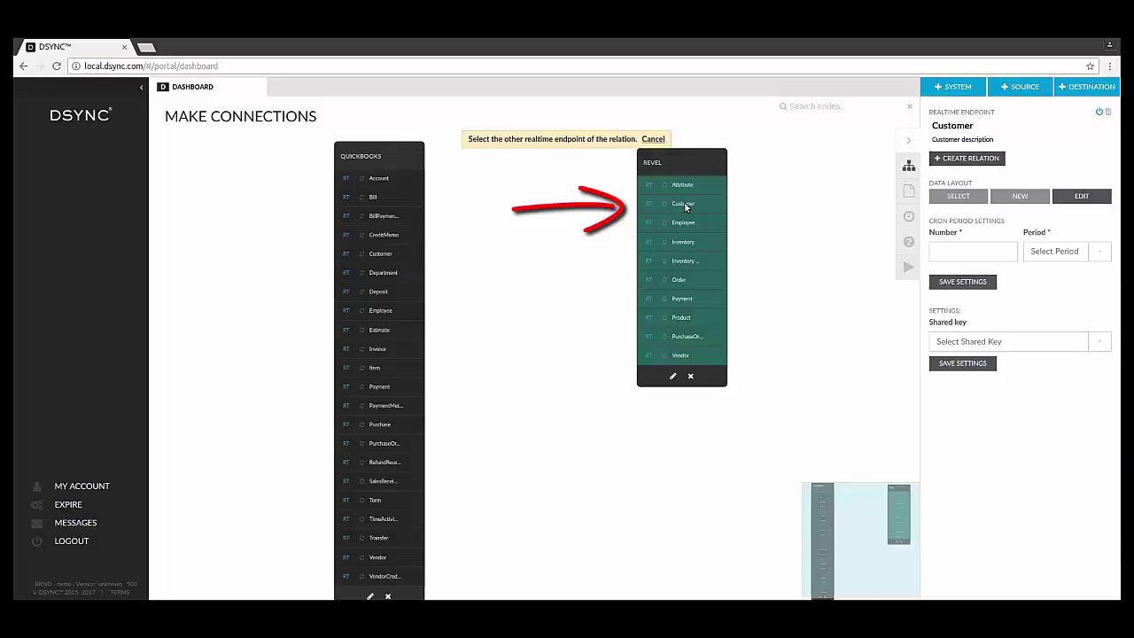
{"action": "left_click", "coordinate": [684, 205]}
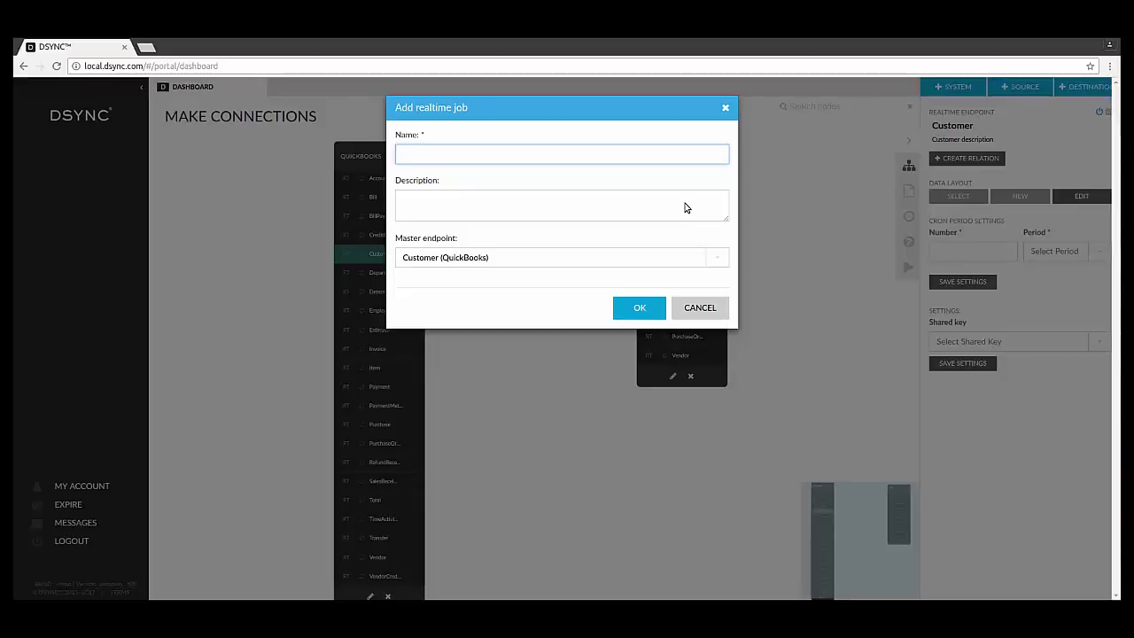
{"action": "type", "text": "QB <> REVEL "}
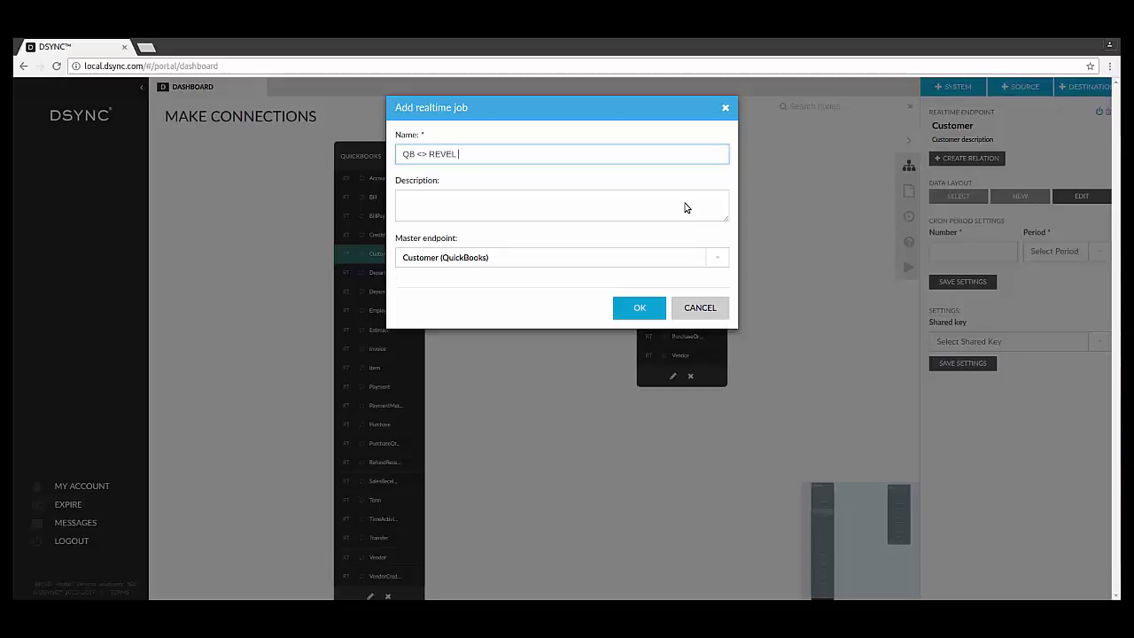
{"action": "type", "text": "CUSTOMER JOB"}
{"action": "key", "text": "ctrl+a"}
{"action": "left_click", "coordinate": [640, 307]}
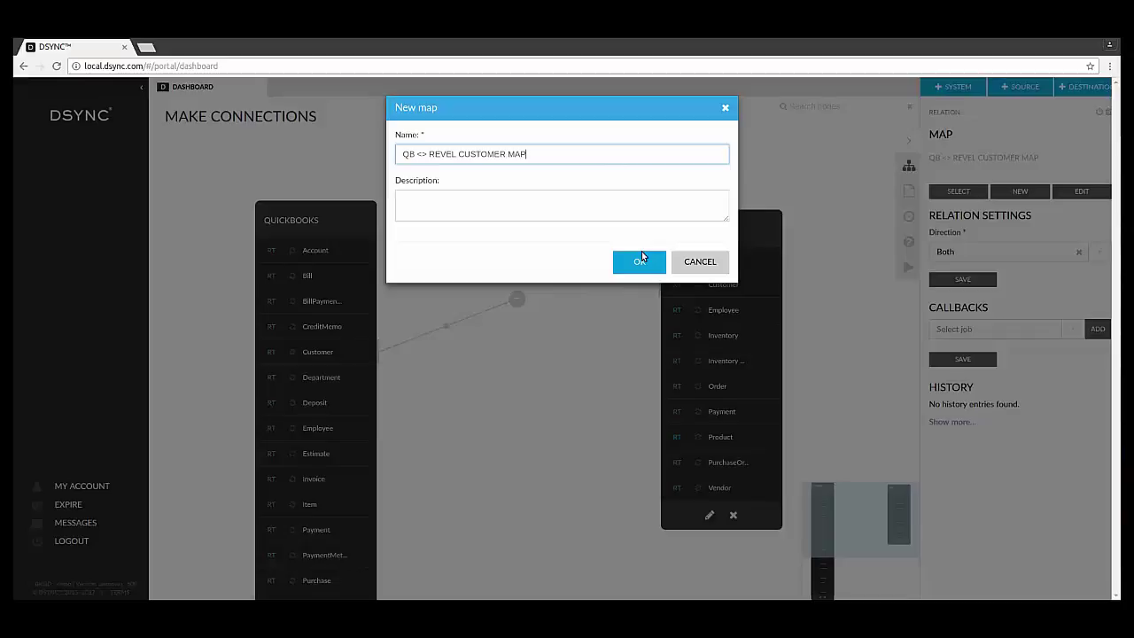
Create the map 'QB <> REVEL CUSTOMER MAP' with Direction set to Both
{"action": "left_click", "coordinate": [642, 255]}
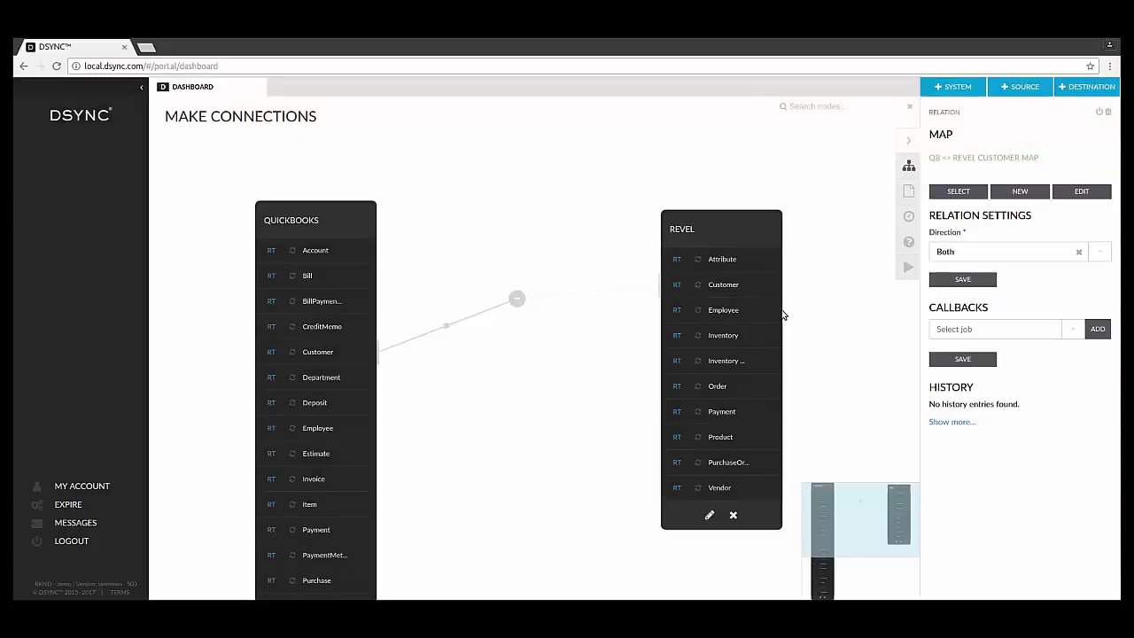
Map email to Address, first_name to GivenName and last_name to FamilyName in the customer map
{"action": "left_click", "coordinate": [1075, 194]}
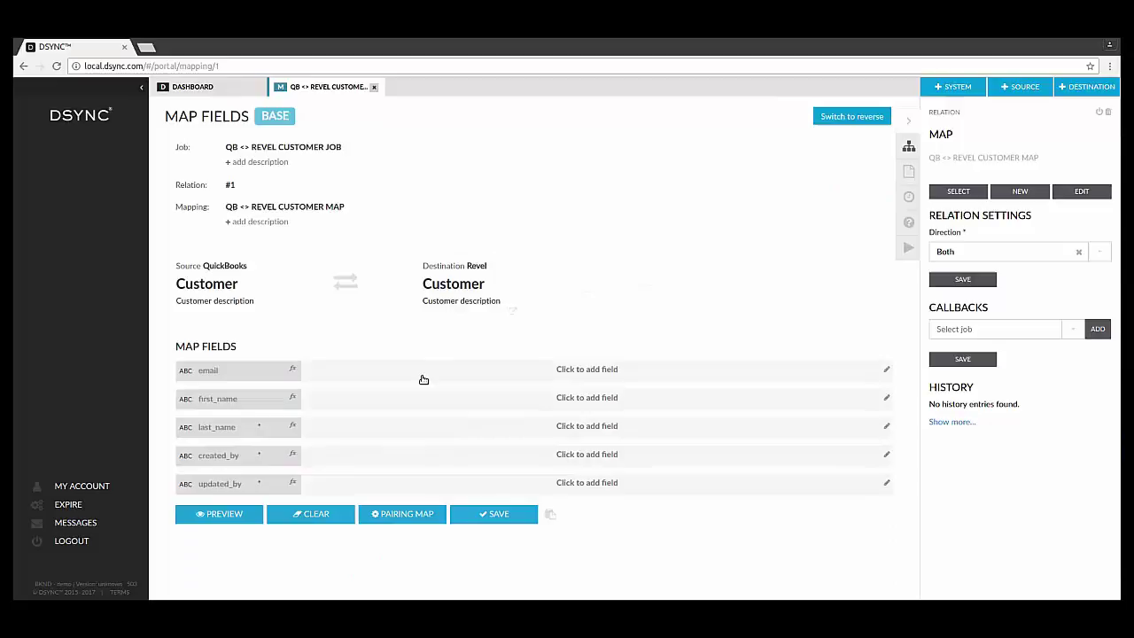
{"action": "left_click", "coordinate": [424, 379]}
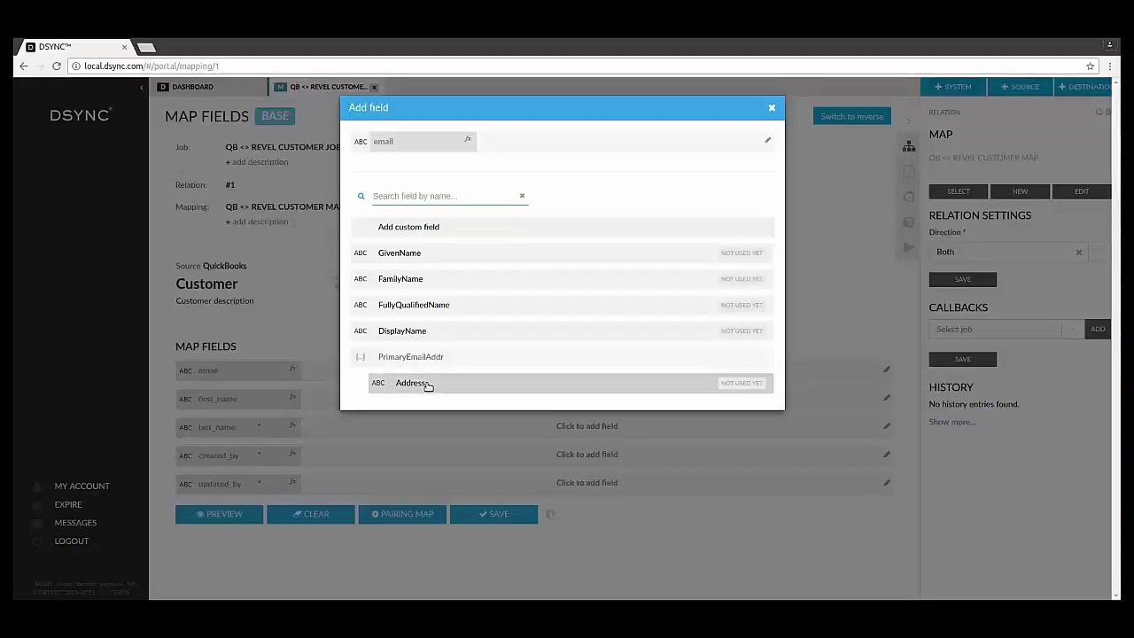
{"action": "left_click", "coordinate": [424, 382]}
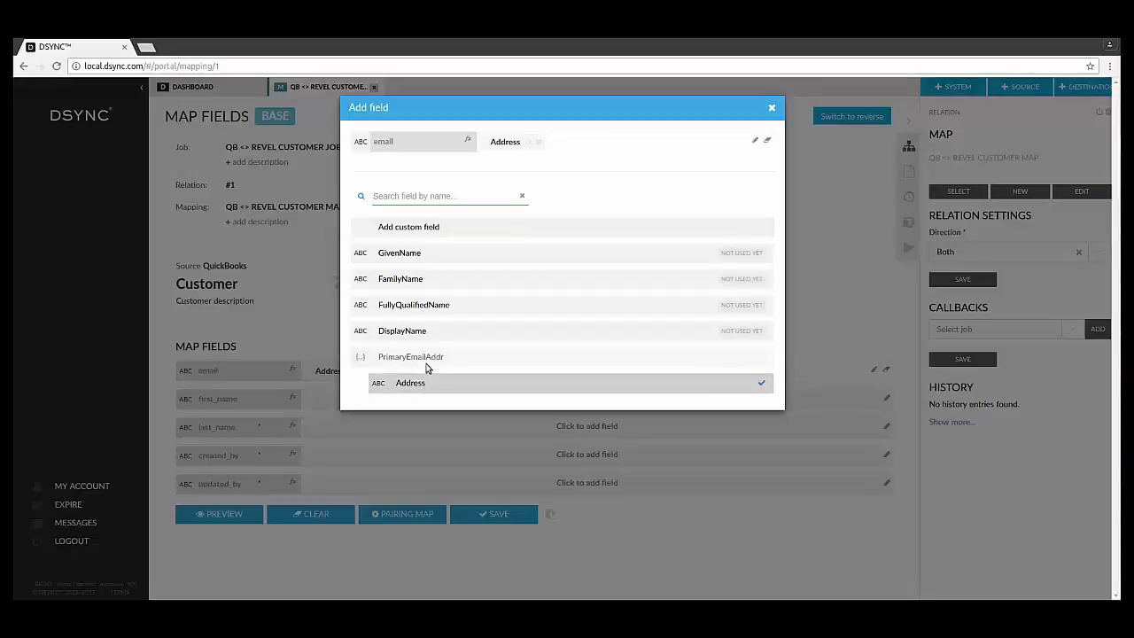
{"action": "left_click", "coordinate": [332, 400]}
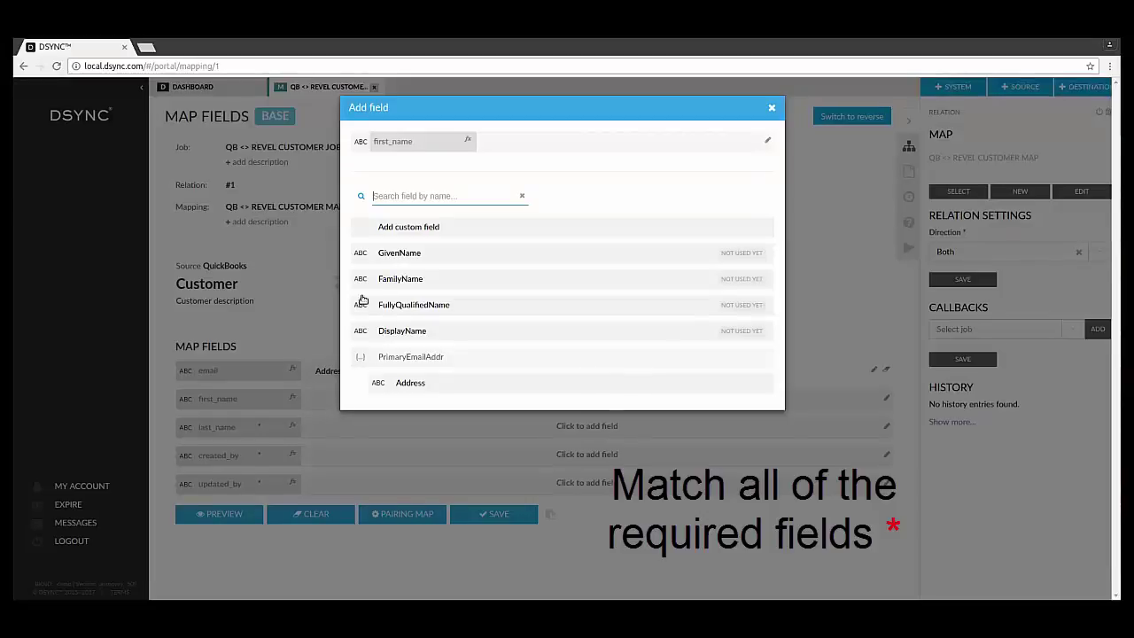
{"action": "left_click", "coordinate": [398, 255]}
{"action": "left_click", "coordinate": [401, 280]}
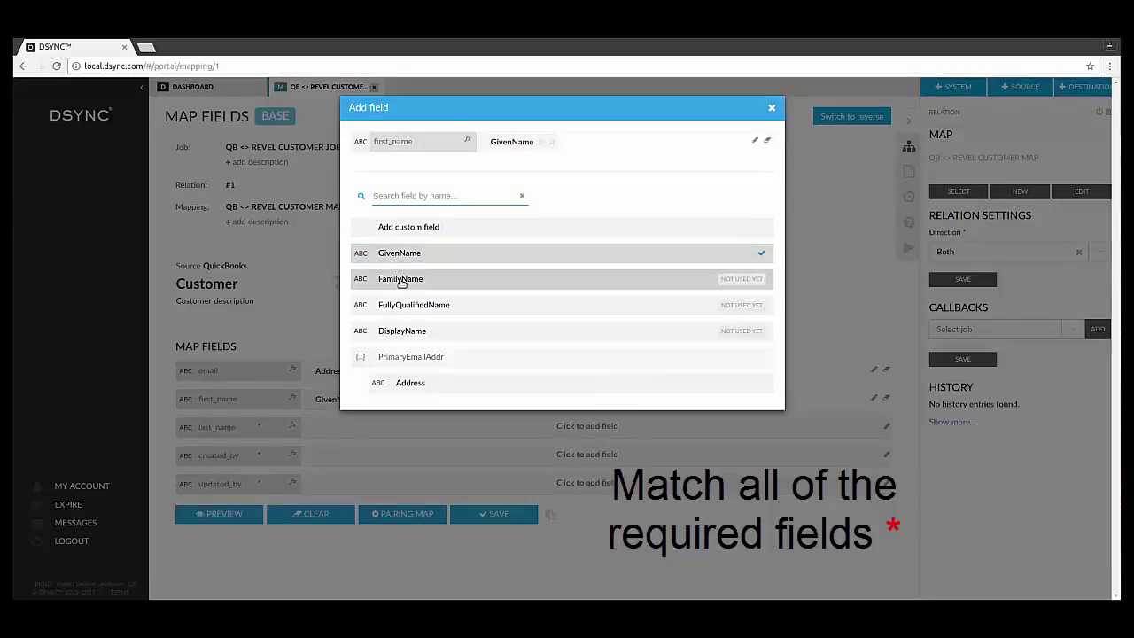
{"action": "left_click", "coordinate": [381, 417]}
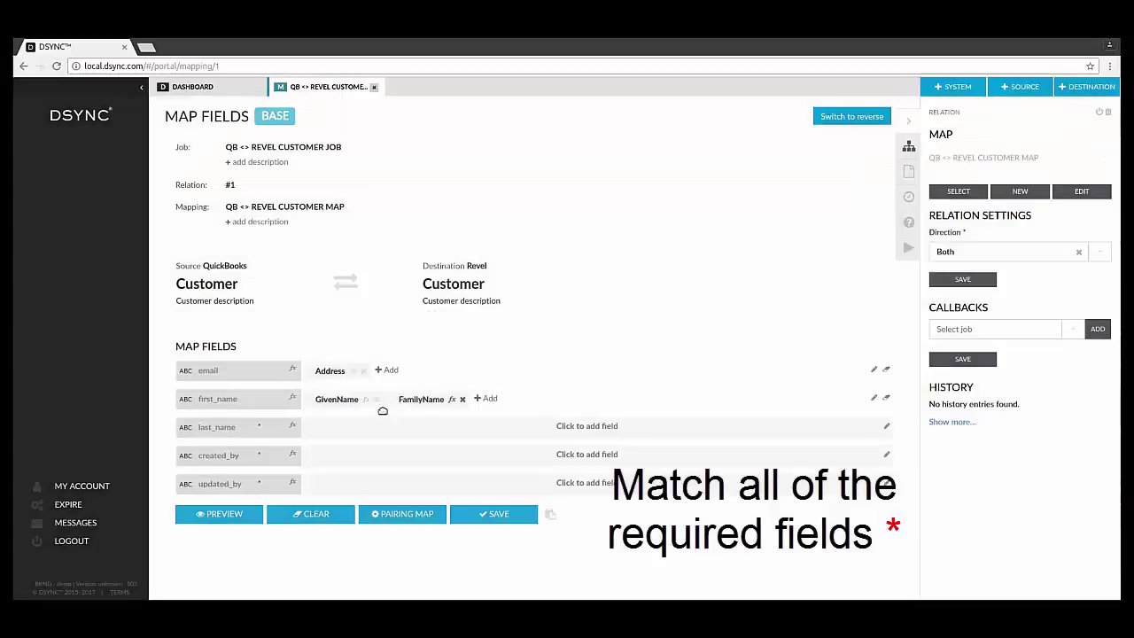
{"action": "left_click_drag", "start_coordinate": [403, 403], "coordinate": [346, 450]}
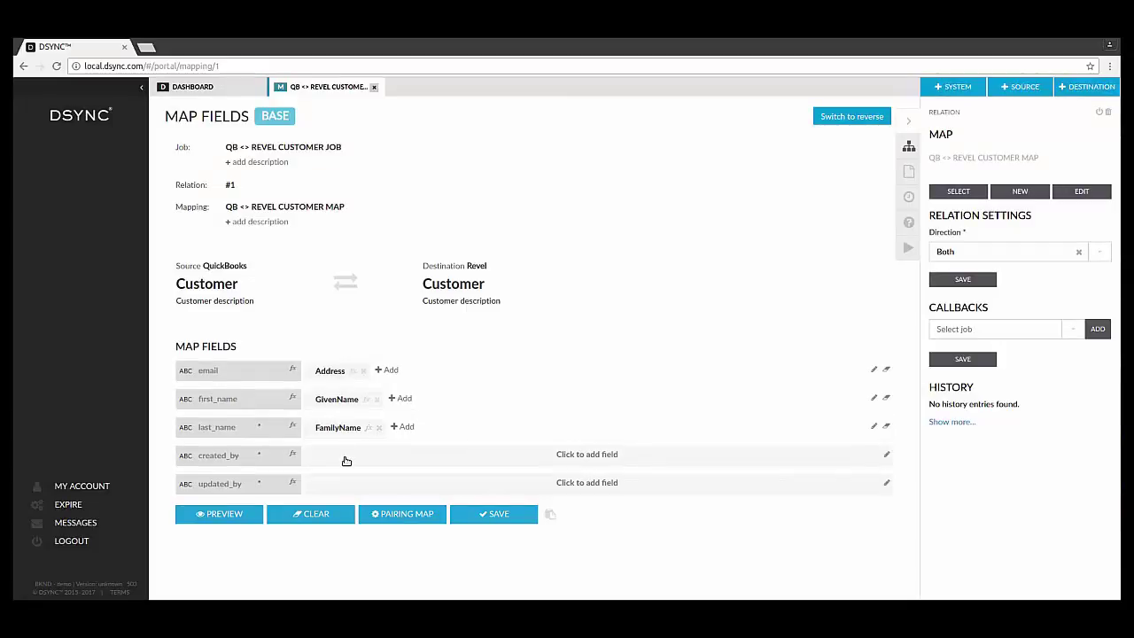
{"action": "left_click", "coordinate": [494, 461]}
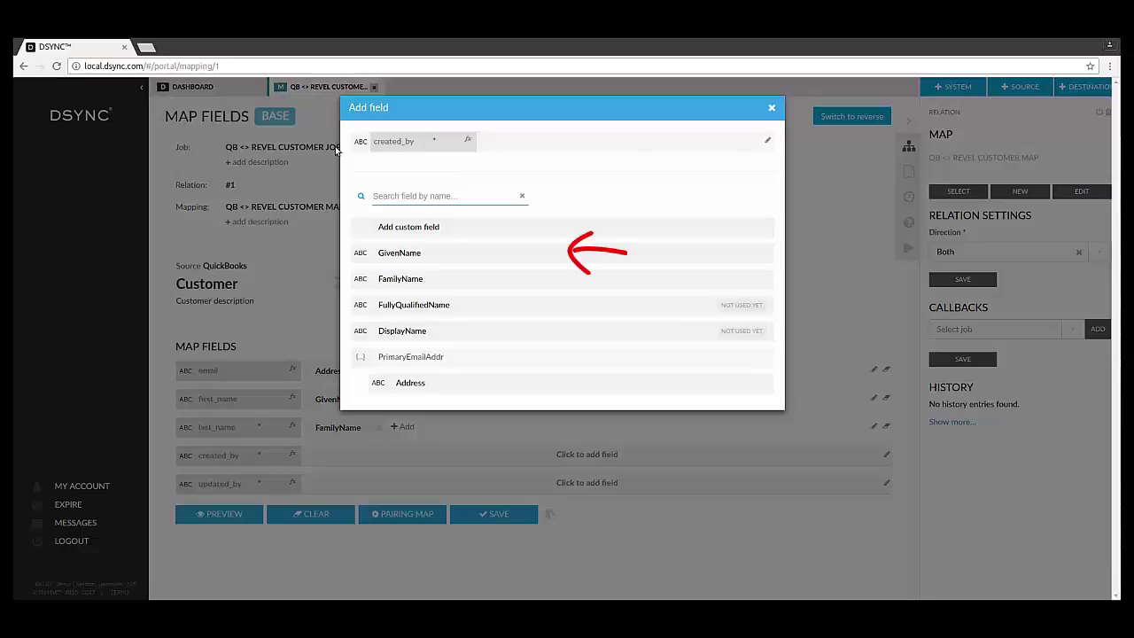
Set created_by and updated_by to the constant '/enterprise/User/31/'
{"action": "left_click", "coordinate": [381, 227]}
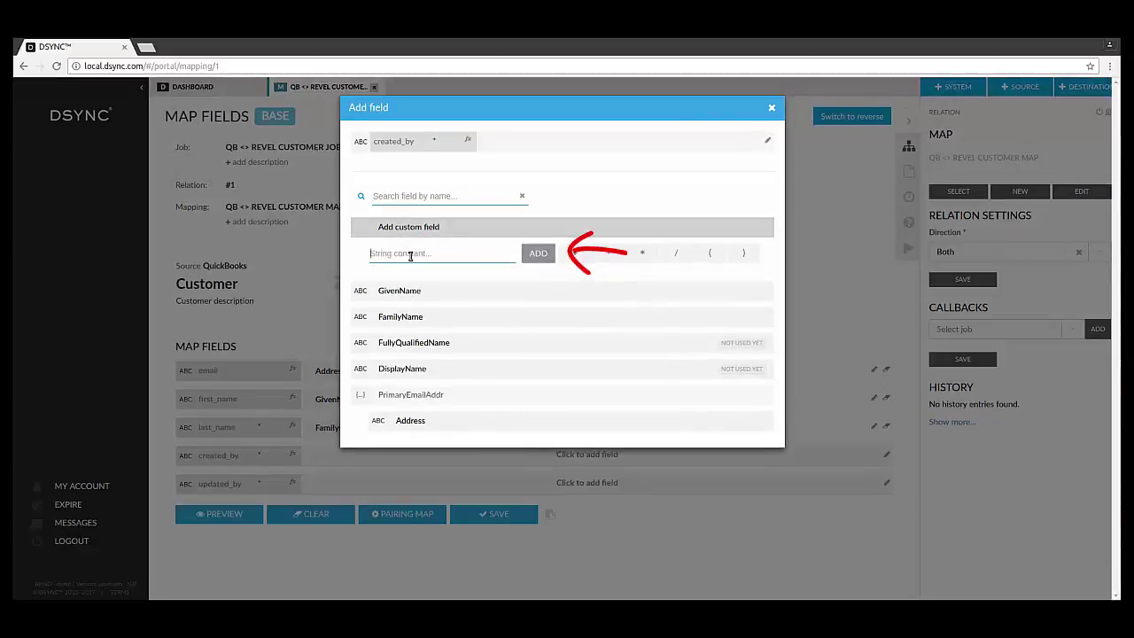
{"action": "type", "text": "/e"}
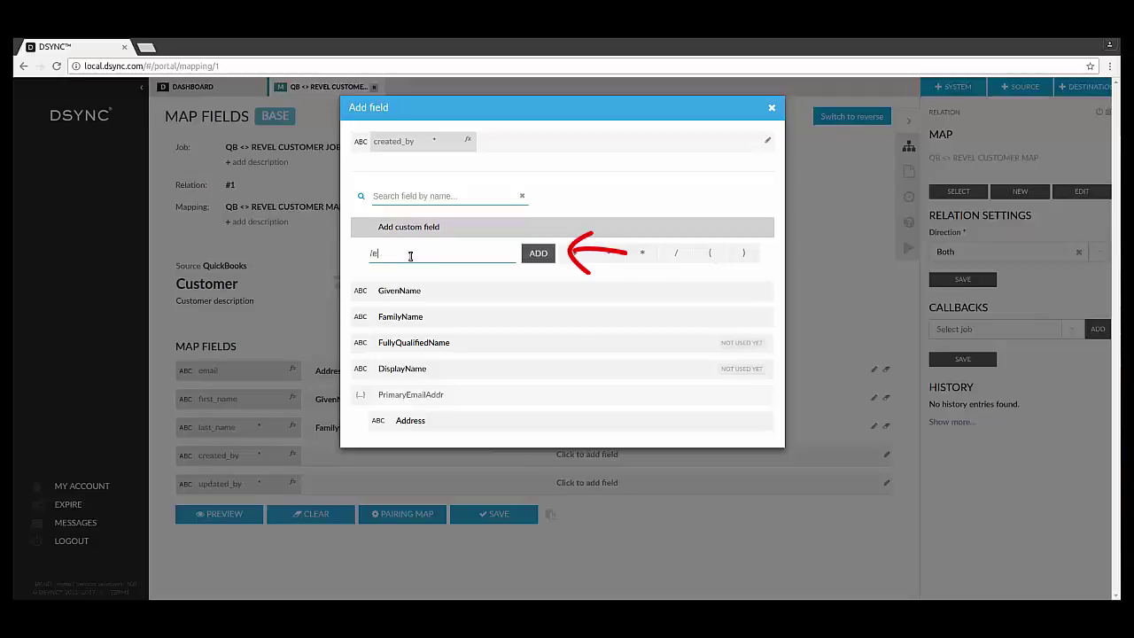
{"action": "type", "text": "nterprise/User/31/"}
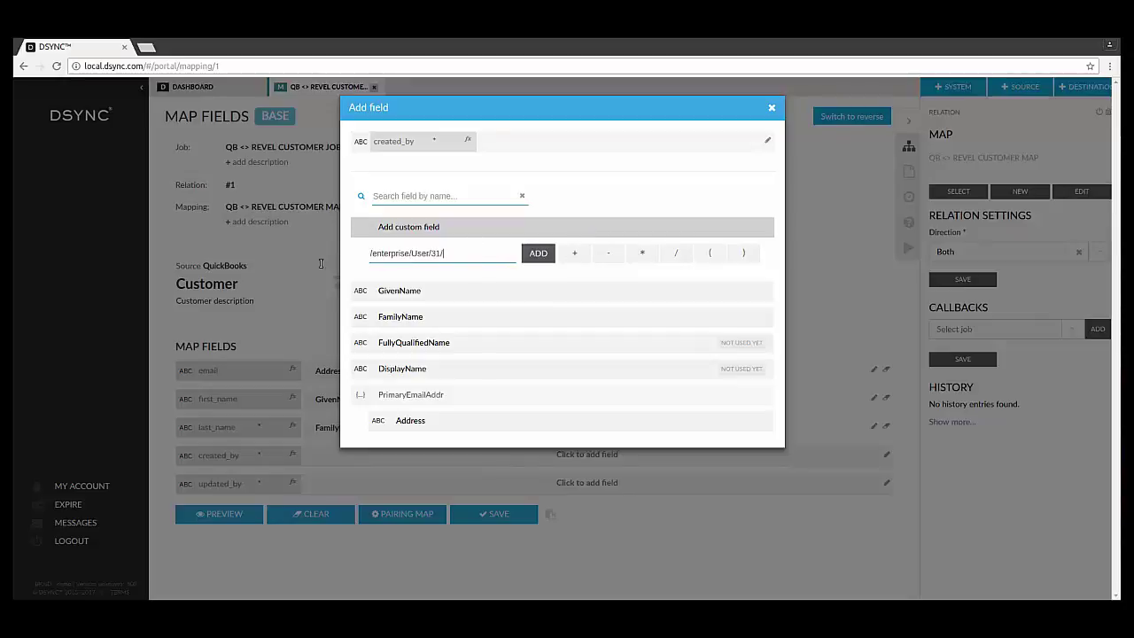
{"action": "key", "text": "ctrl+a"}
{"action": "key", "text": "ctrl+c"}
{"action": "left_click", "coordinate": [536, 255]}
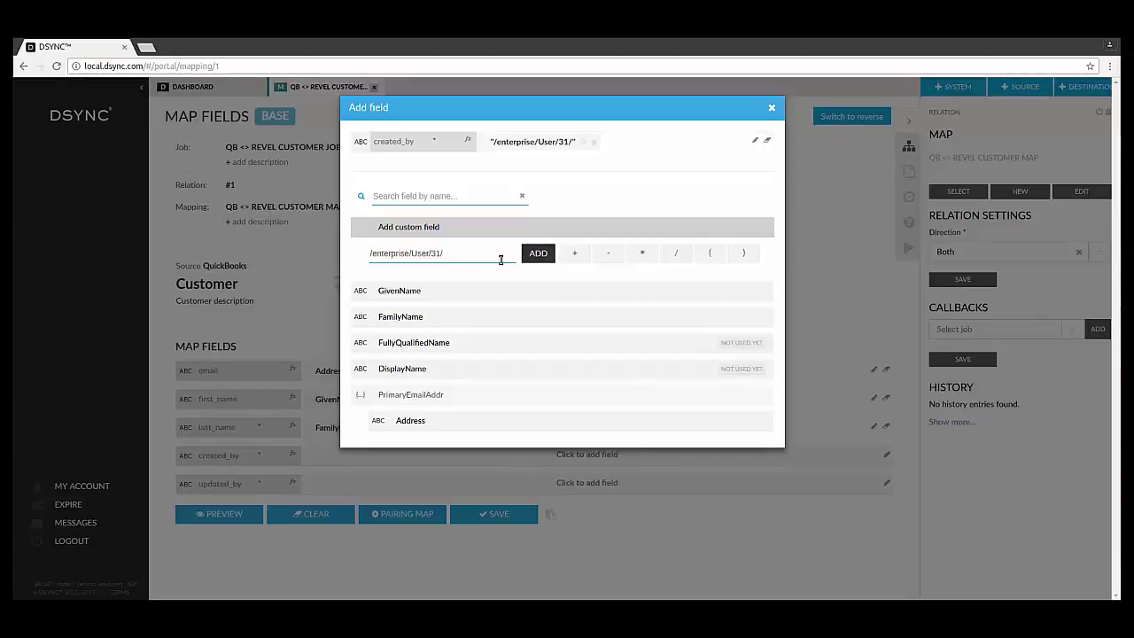
{"action": "key", "text": "ctrl+v"}
{"action": "left_click", "coordinate": [542, 258]}
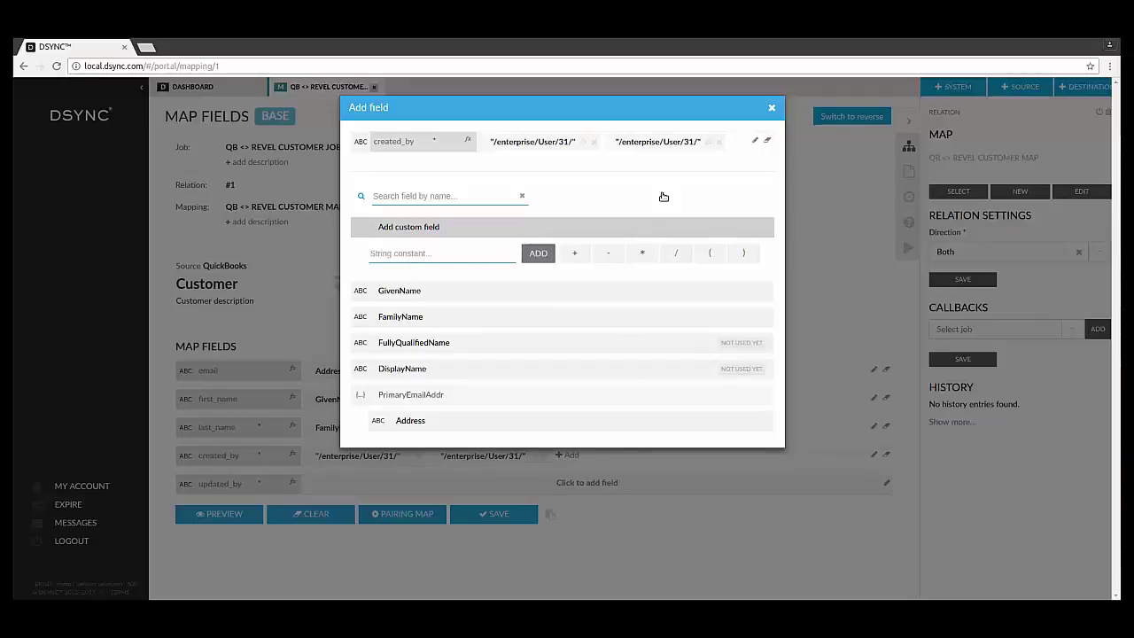
{"action": "left_click", "coordinate": [771, 108]}
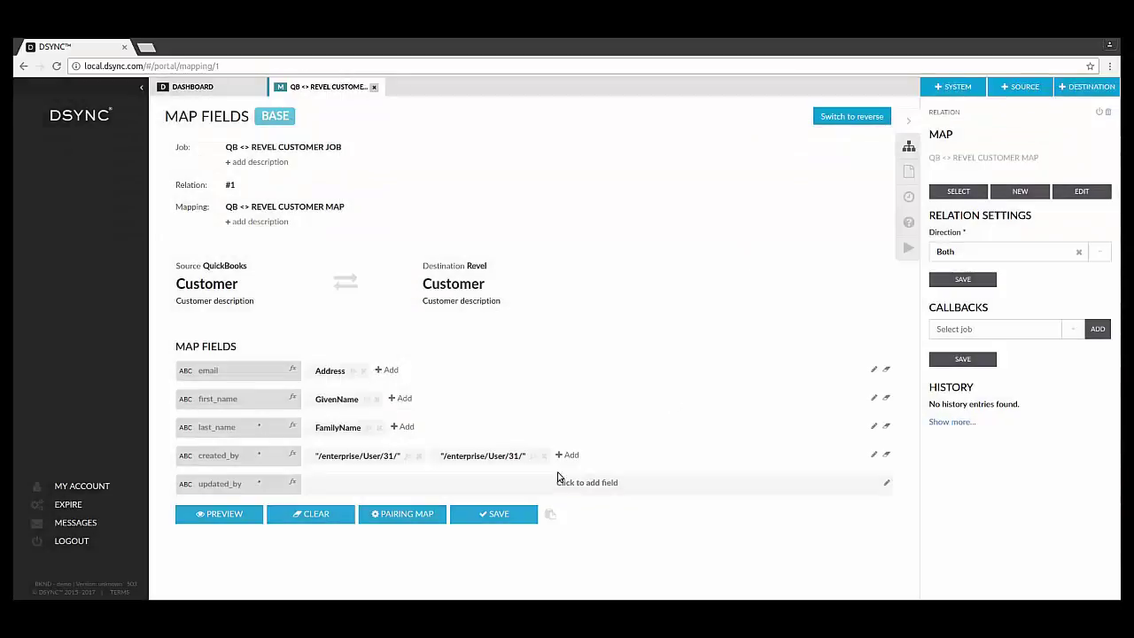
{"action": "left_click_drag", "start_coordinate": [478, 456], "coordinate": [486, 480]}
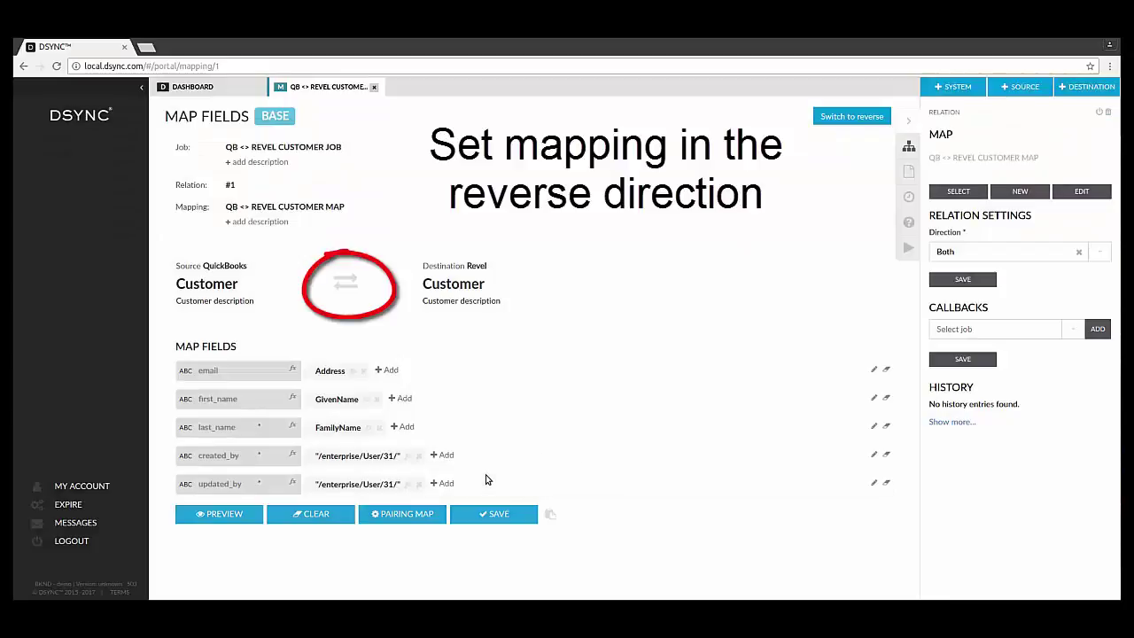
Save the forward field mapping, then map GivenName to first_name and FamilyName to last_name
{"action": "left_click", "coordinate": [518, 514]}
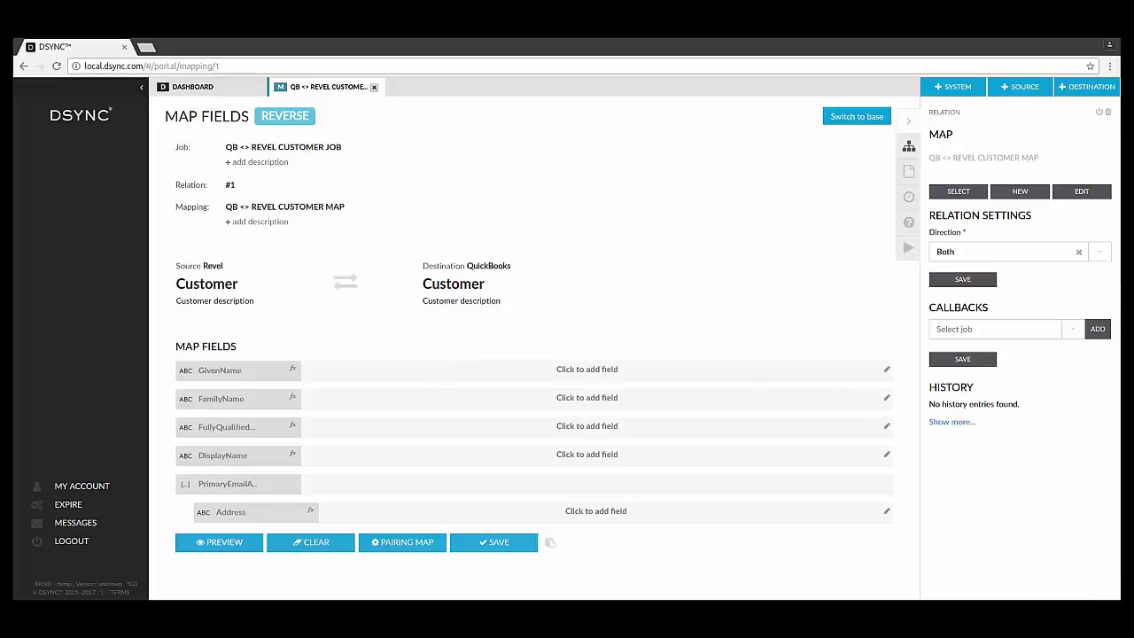
{"action": "left_click", "coordinate": [350, 379]}
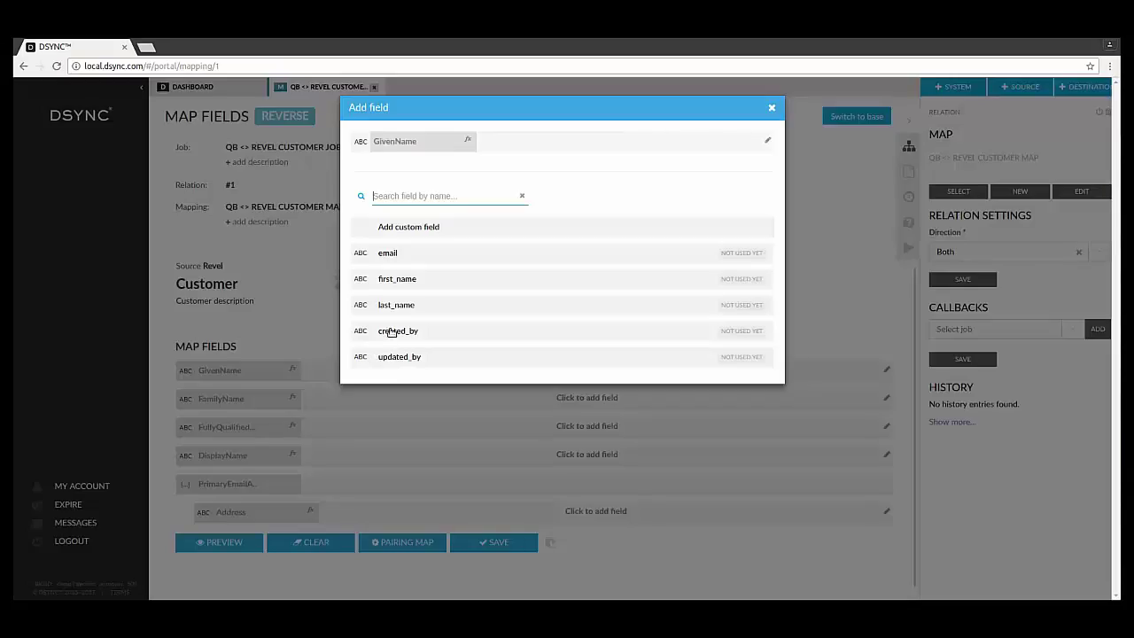
{"action": "left_click", "coordinate": [399, 280]}
{"action": "left_click", "coordinate": [507, 305]}
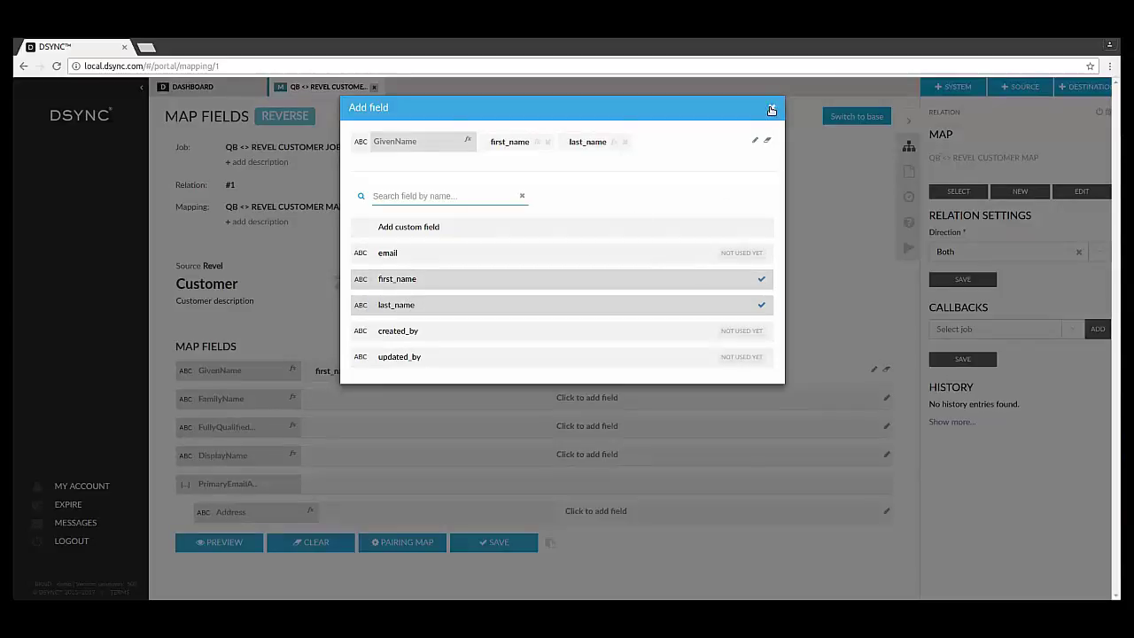
{"action": "left_click", "coordinate": [772, 107]}
{"action": "left_click_drag", "start_coordinate": [424, 370], "coordinate": [372, 403]}
Build FullyQualifiedName from first_name, a space constant, then last_name
{"action": "left_click", "coordinate": [360, 436]}
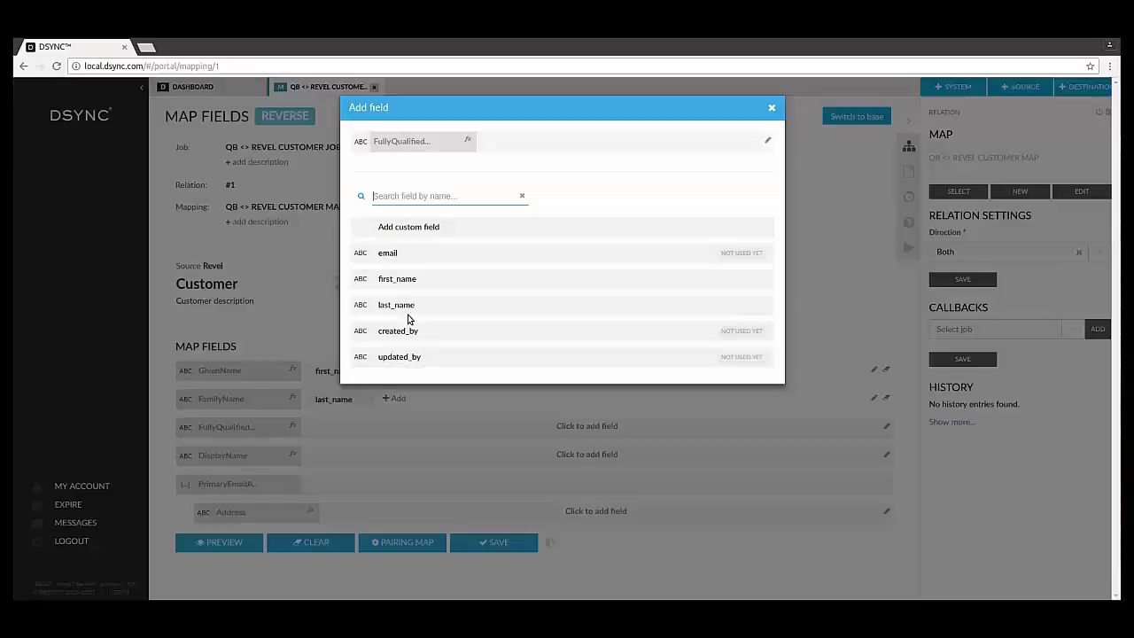
{"action": "left_click", "coordinate": [404, 280]}
{"action": "left_click", "coordinate": [413, 304]}
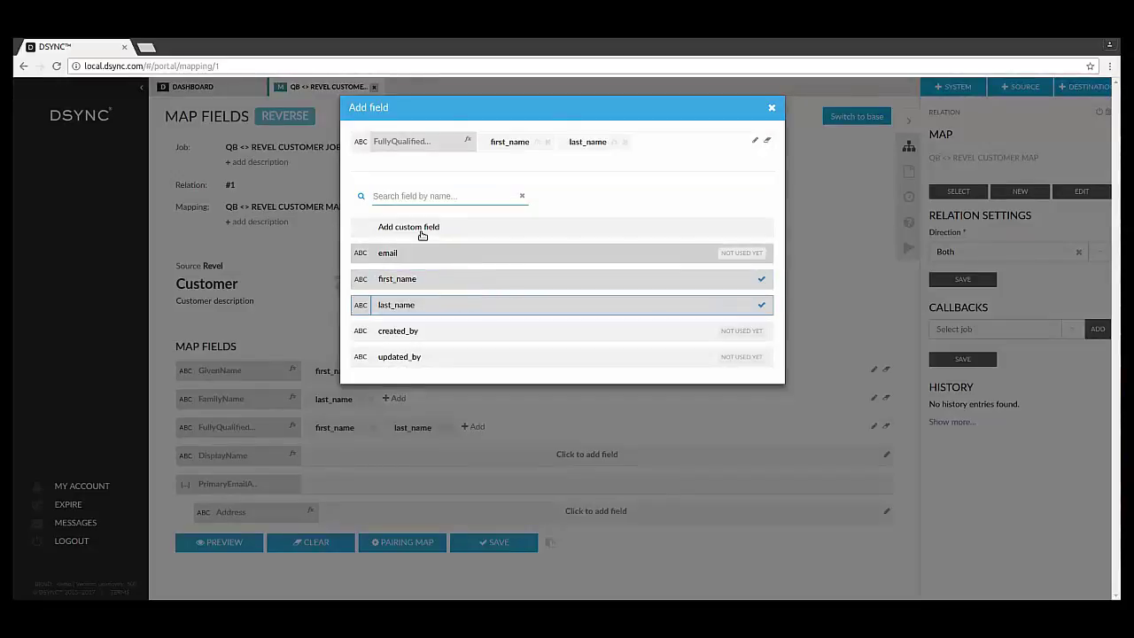
{"action": "left_click", "coordinate": [420, 229]}
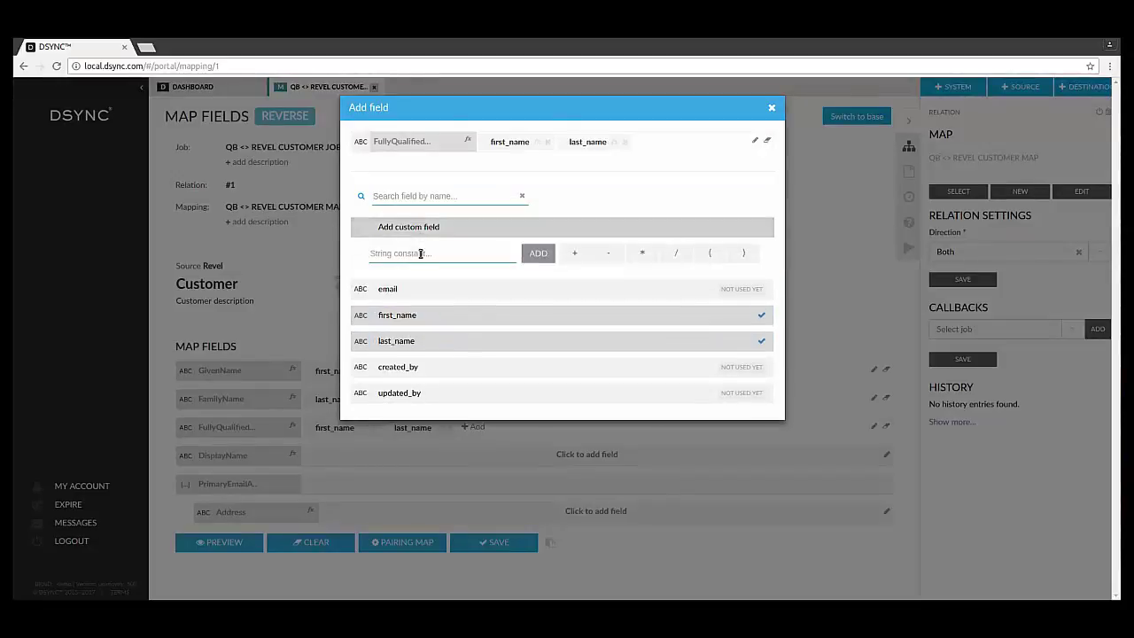
{"action": "left_click", "coordinate": [538, 253]}
{"action": "left_click_drag", "start_coordinate": [581, 143], "coordinate": [705, 140]}
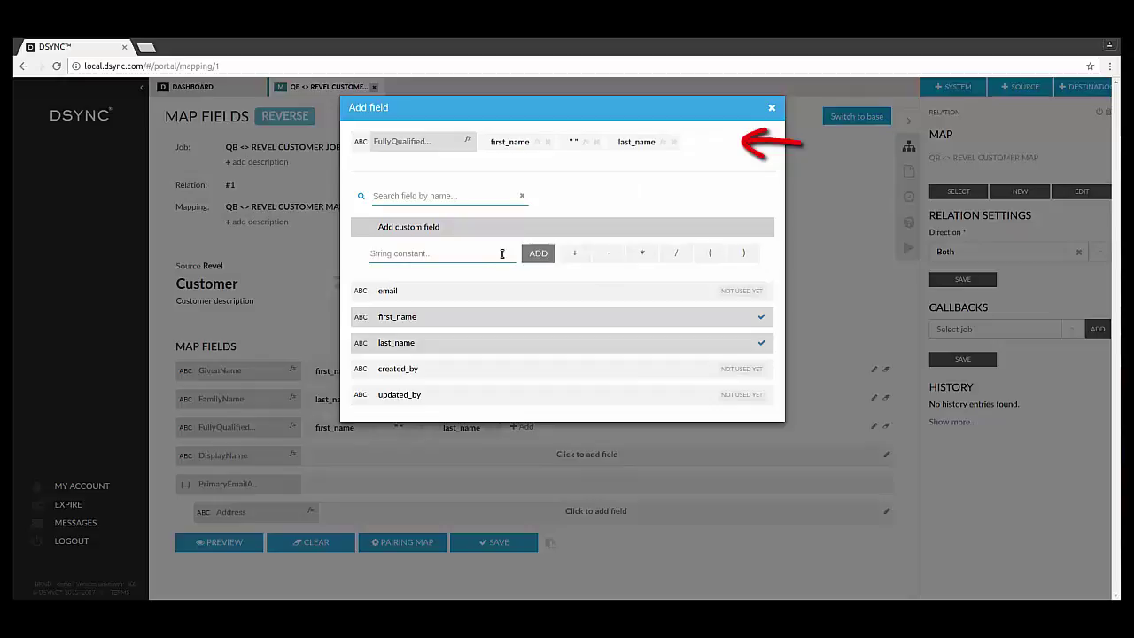
{"action": "key", "text": "Escape"}
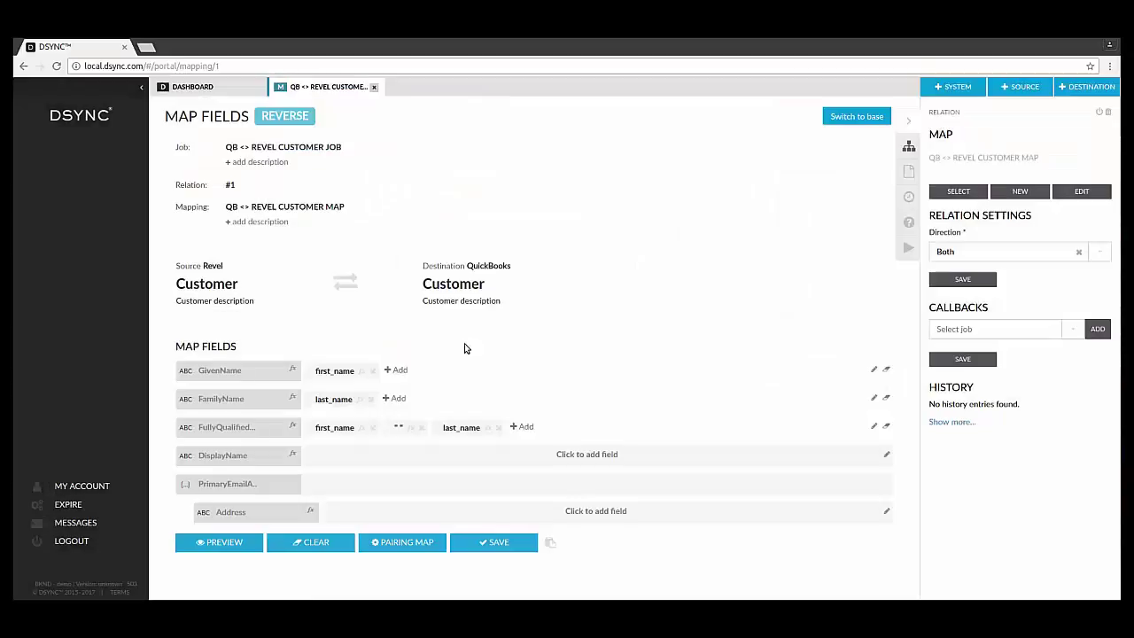
Build DisplayName from first_name, a space constant, then last_name
{"action": "left_click", "coordinate": [362, 463]}
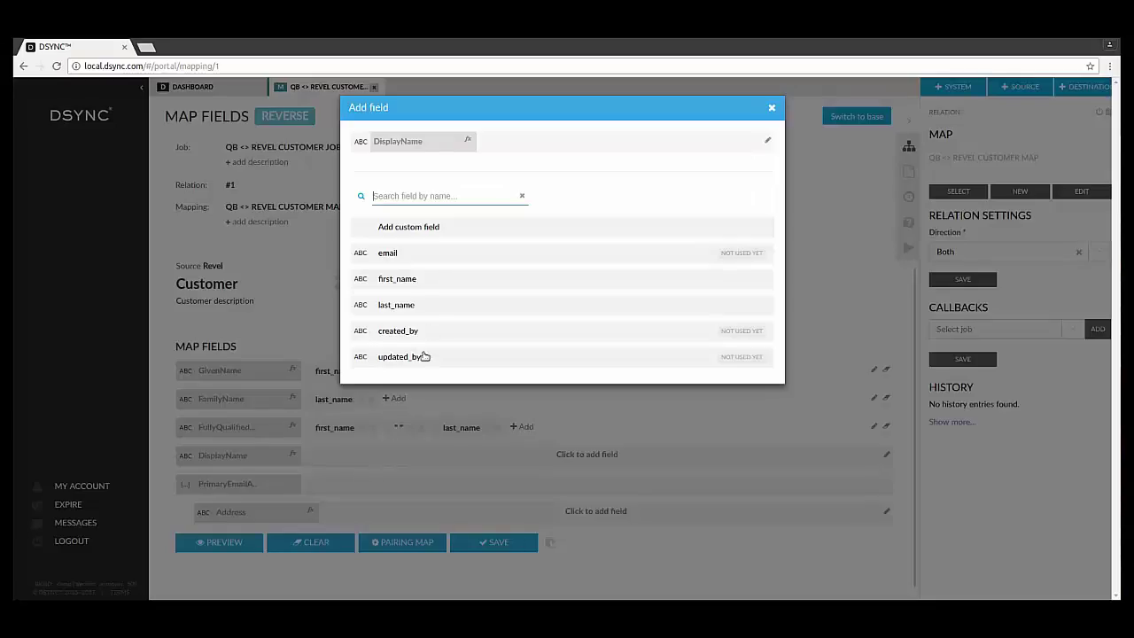
{"action": "left_click", "coordinate": [432, 280]}
{"action": "left_click", "coordinate": [433, 302]}
{"action": "left_click", "coordinate": [429, 227]}
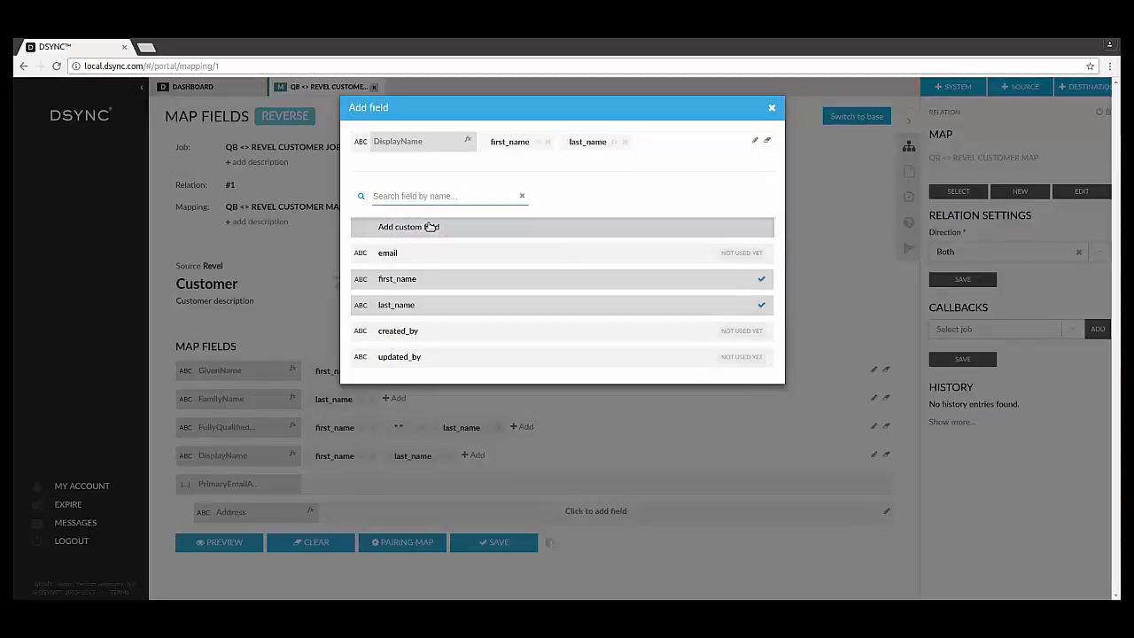
{"action": "left_click", "coordinate": [537, 254]}
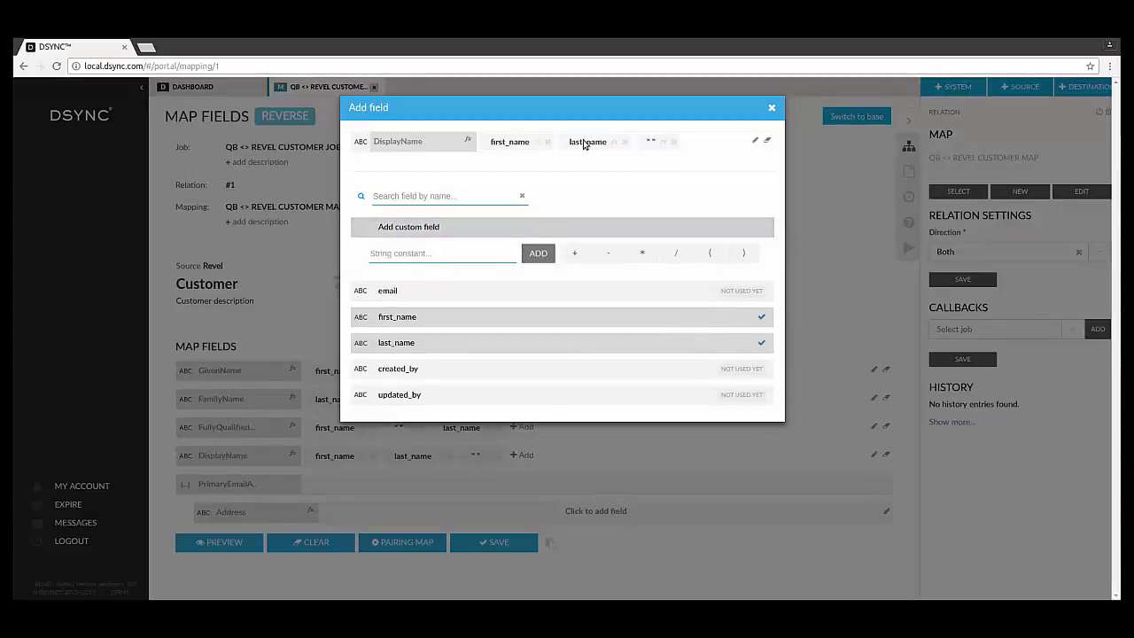
{"action": "left_click_drag", "start_coordinate": [587, 143], "coordinate": [681, 151]}
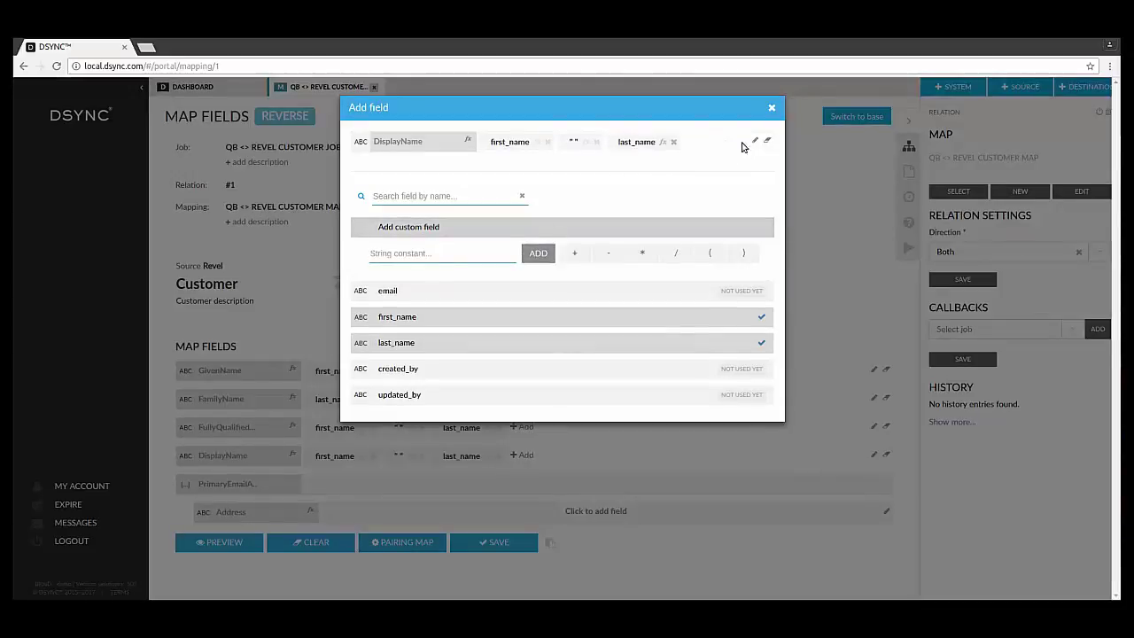
{"action": "left_click", "coordinate": [772, 109]}
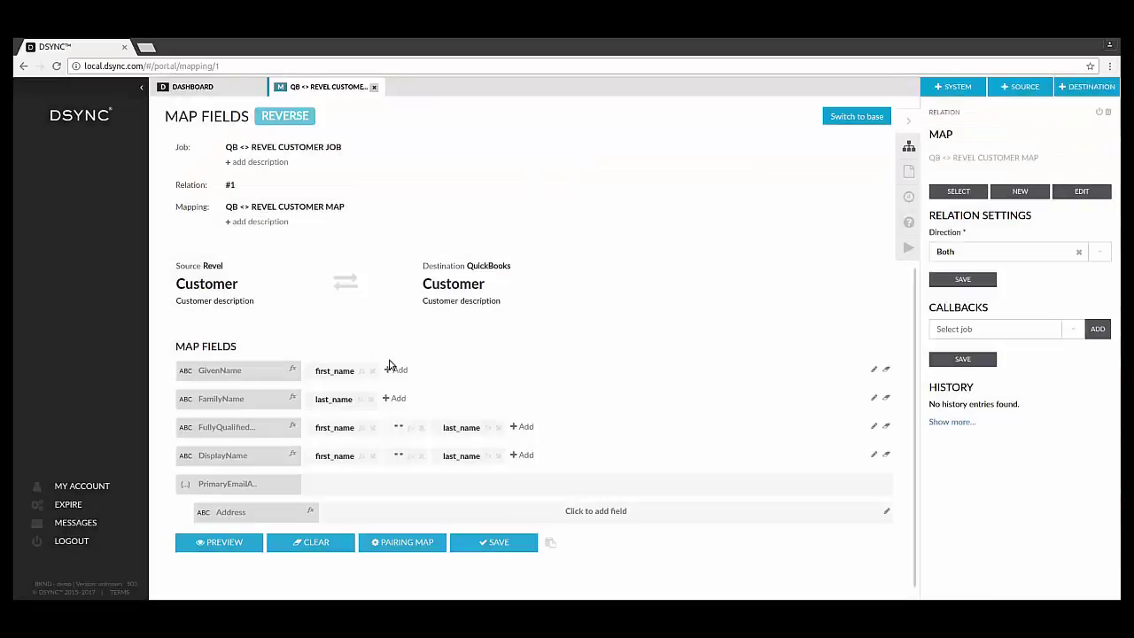
Map Address to email and save the field map
{"action": "left_click", "coordinate": [492, 539]}
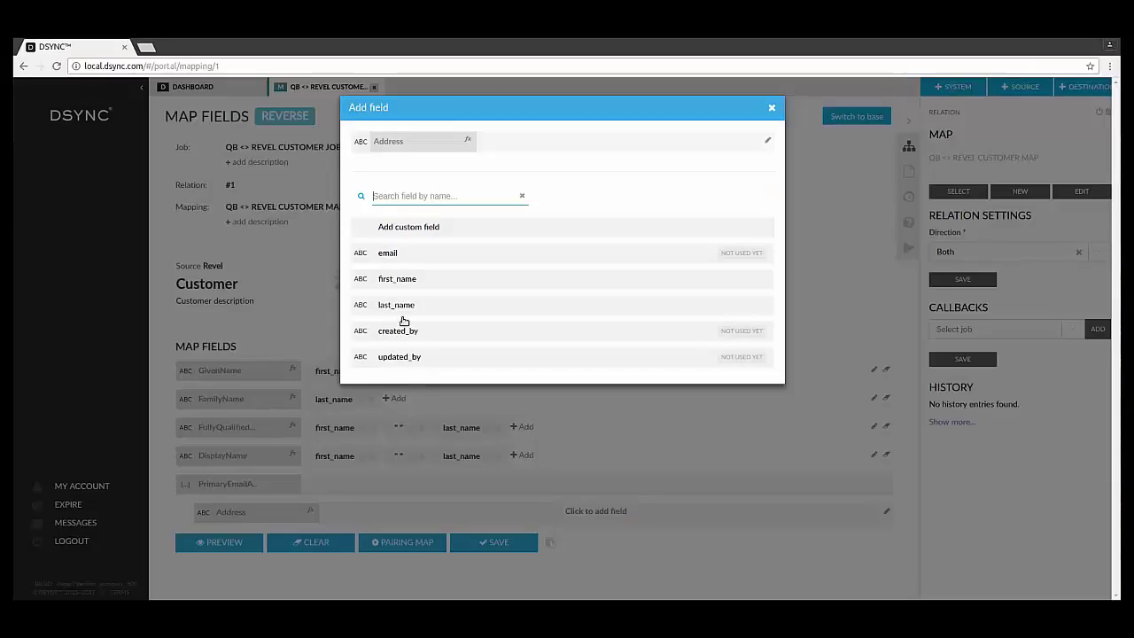
{"action": "left_click", "coordinate": [410, 254]}
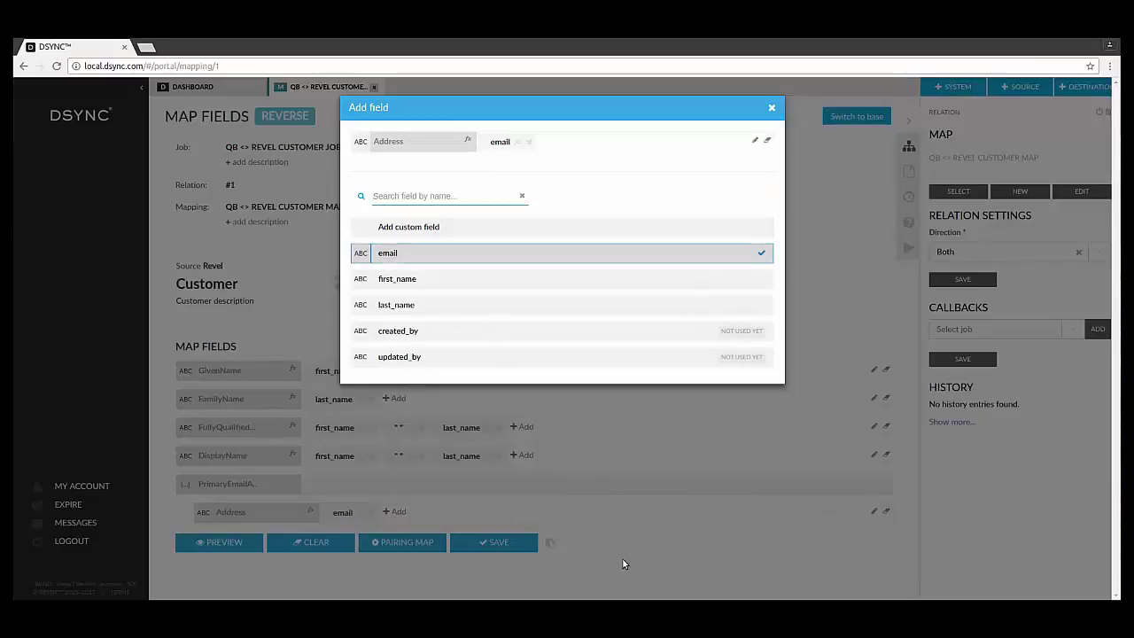
{"action": "left_click", "coordinate": [533, 530]}
{"action": "left_click", "coordinate": [502, 542]}
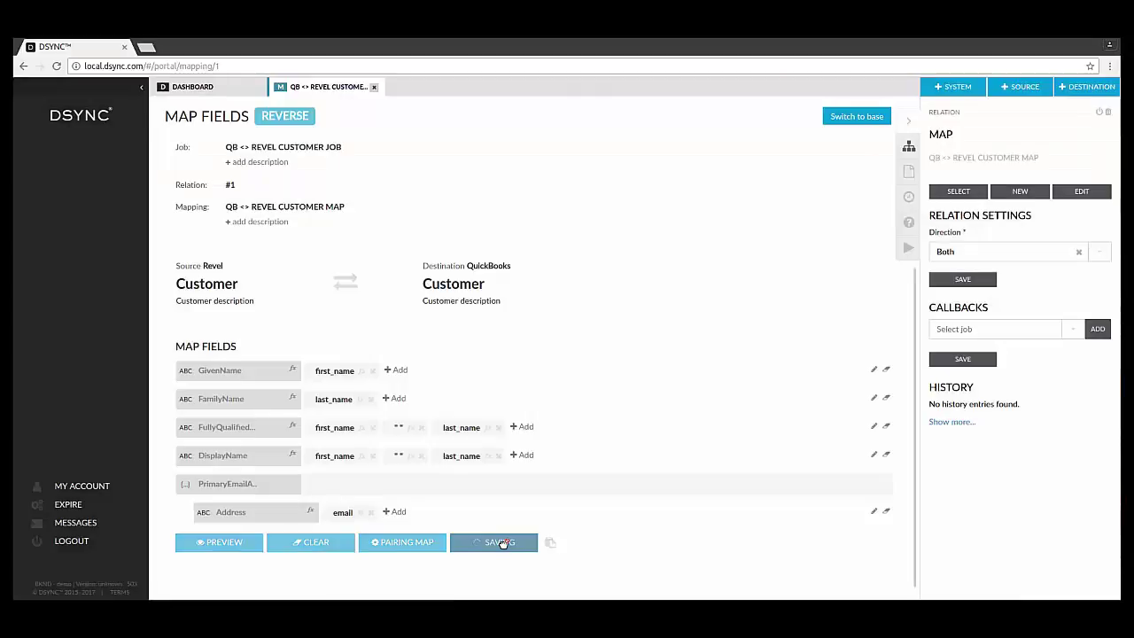
Back on the dashboard, schedule the Revel Customer endpoint to sync every 1 minute
{"action": "left_click", "coordinate": [375, 89]}
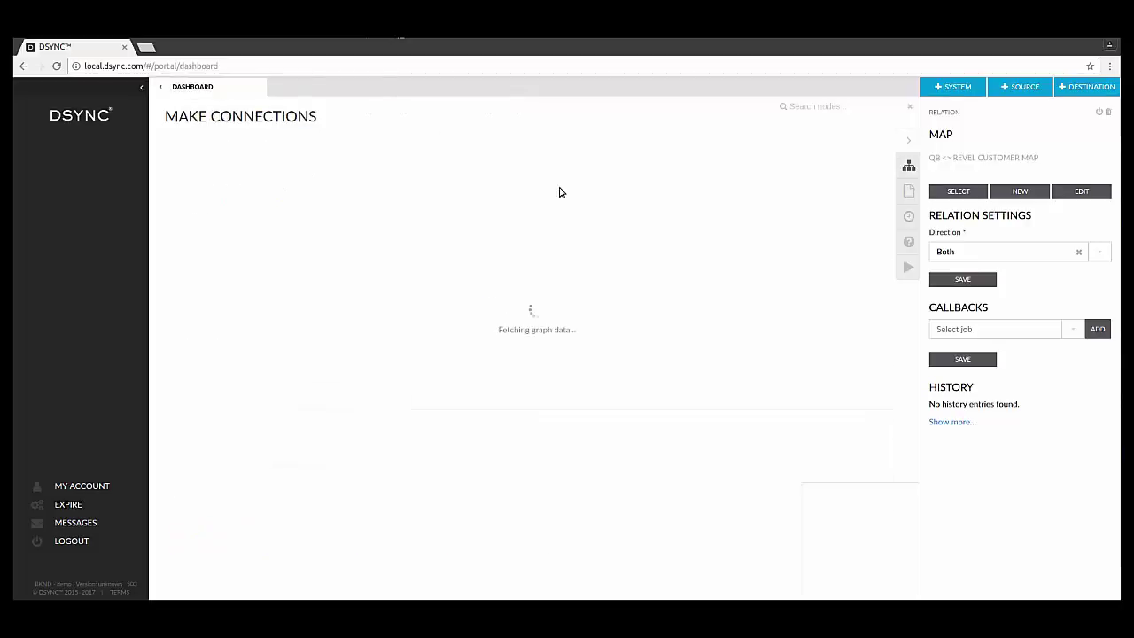
{"action": "left_click_drag", "start_coordinate": [562, 189], "coordinate": [542, 394]}
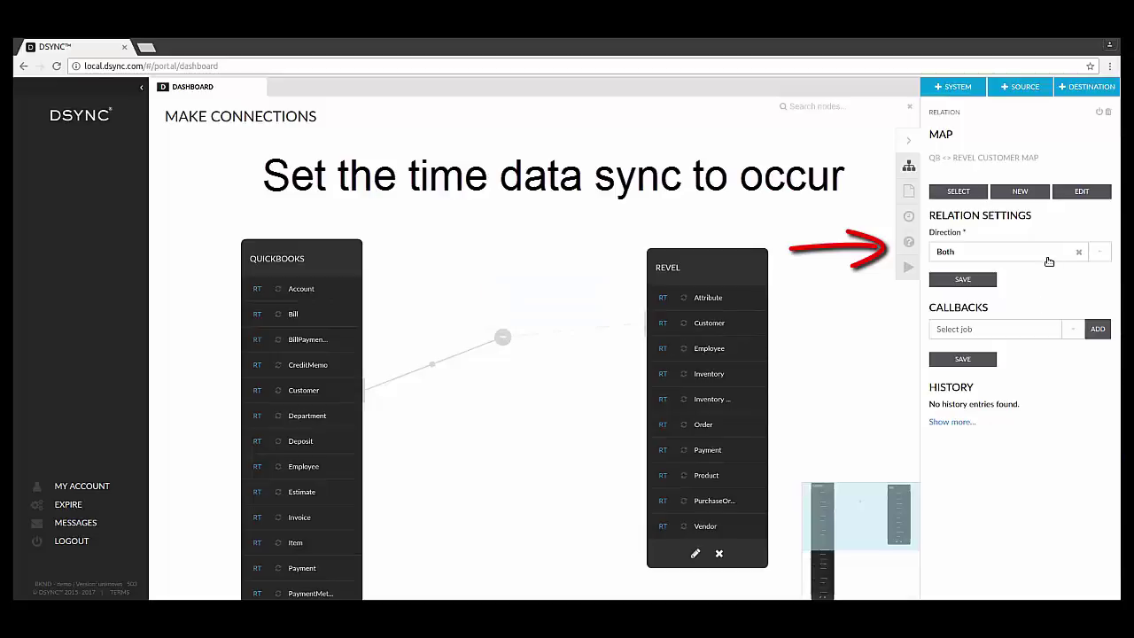
{"action": "left_click", "coordinate": [705, 327]}
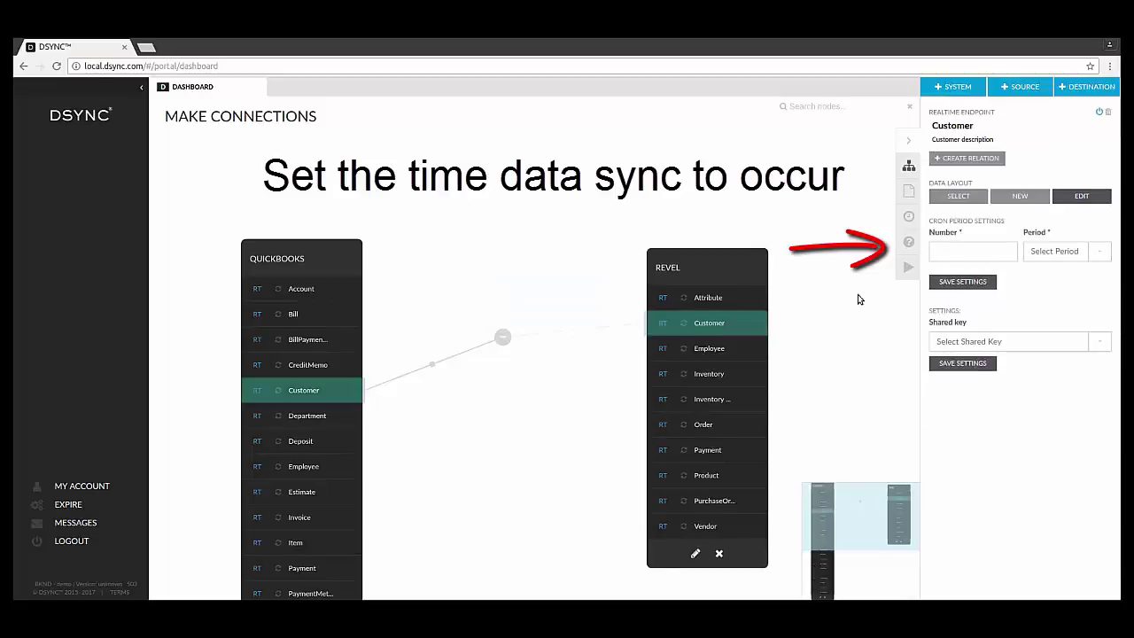
{"action": "left_click", "coordinate": [970, 254]}
{"action": "type", "text": "1"}
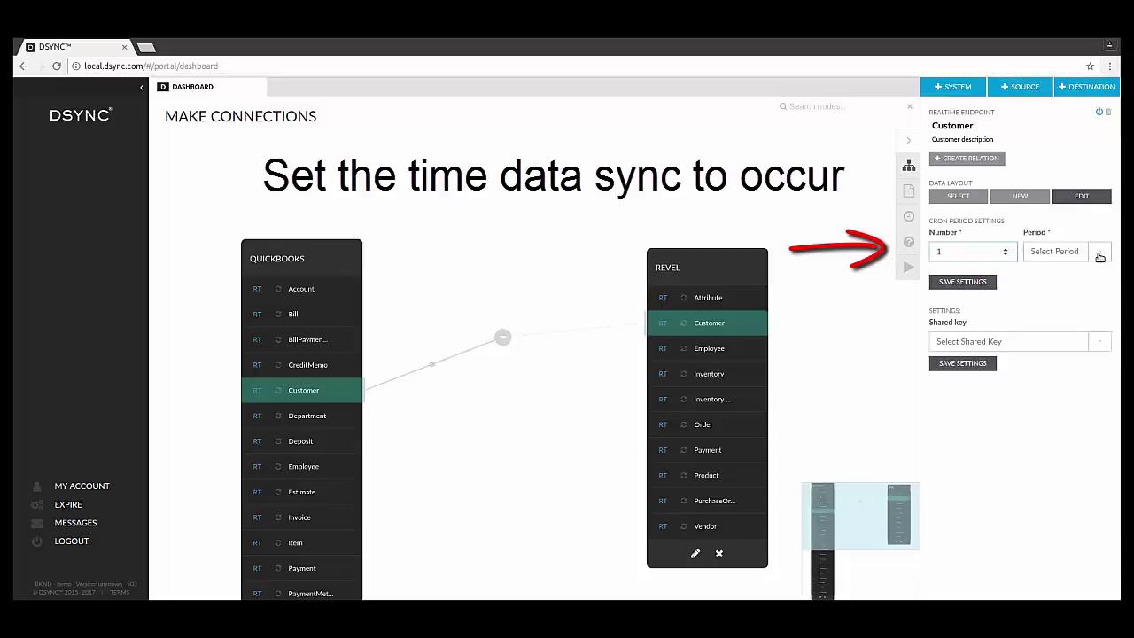
{"action": "left_click", "coordinate": [1077, 254]}
{"action": "left_click", "coordinate": [1077, 269]}
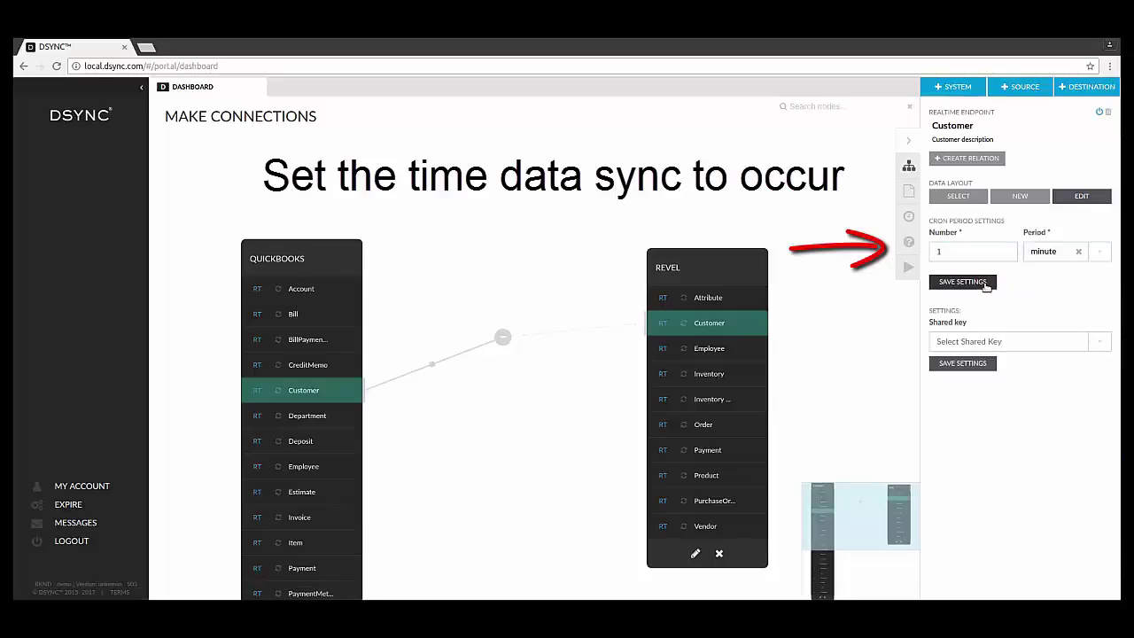
{"action": "left_click", "coordinate": [984, 283]}
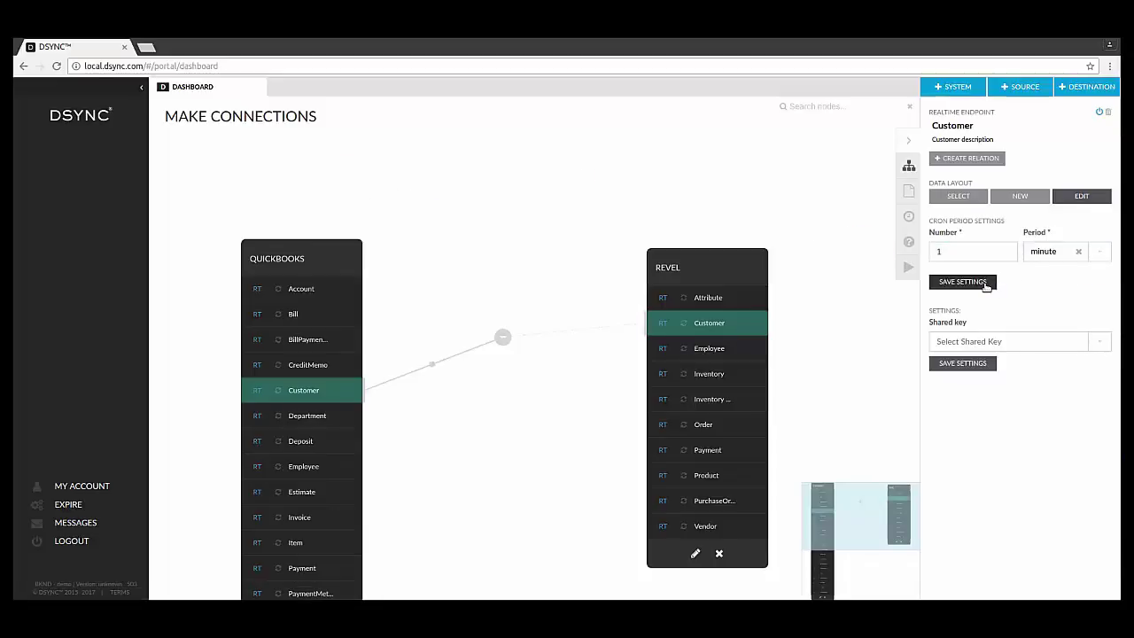
Schedule the QuickBooks Customer endpoint to sync every 1 minute
{"action": "left_click", "coordinate": [338, 389]}
{"action": "left_click", "coordinate": [969, 255]}
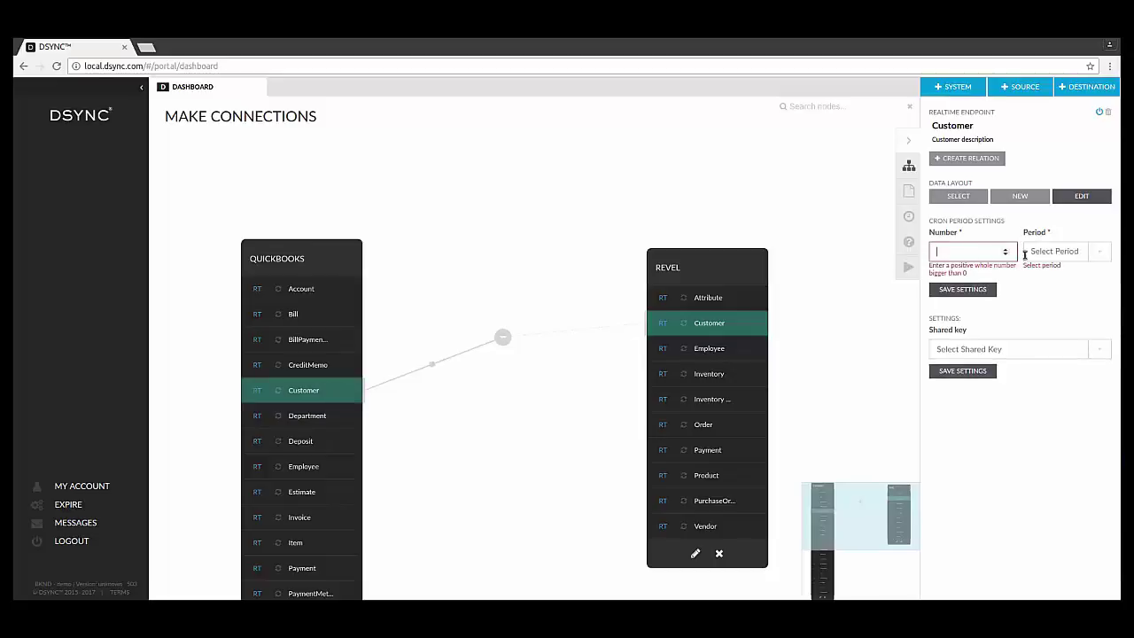
{"action": "type", "text": "1"}
{"action": "left_click", "coordinate": [1095, 257]}
{"action": "left_click", "coordinate": [1088, 273]}
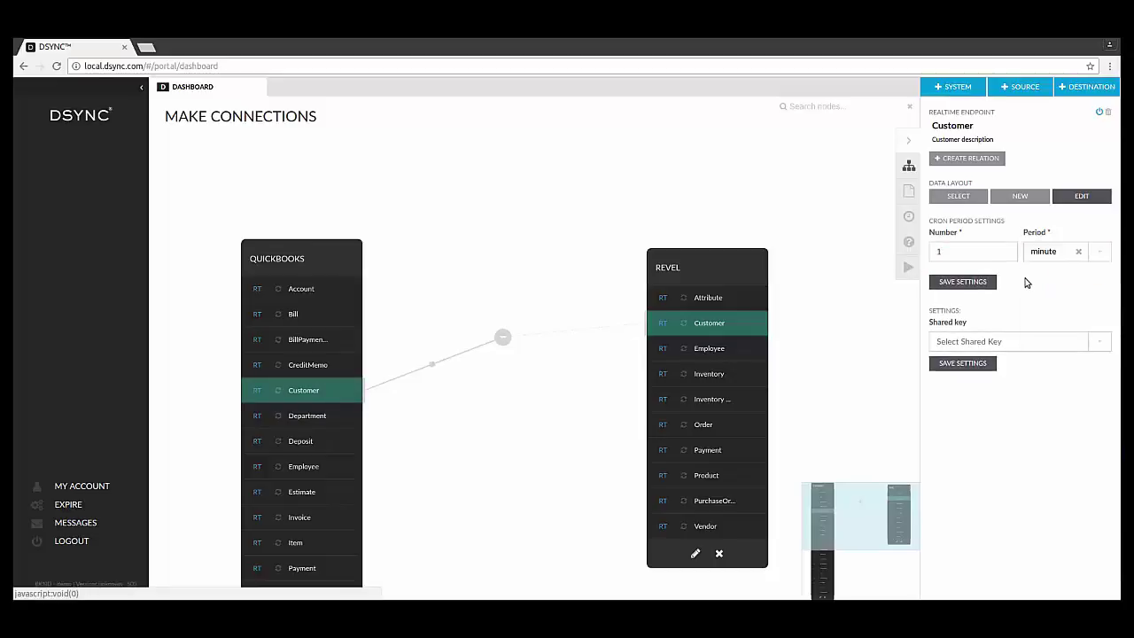
{"action": "left_click", "coordinate": [974, 286]}
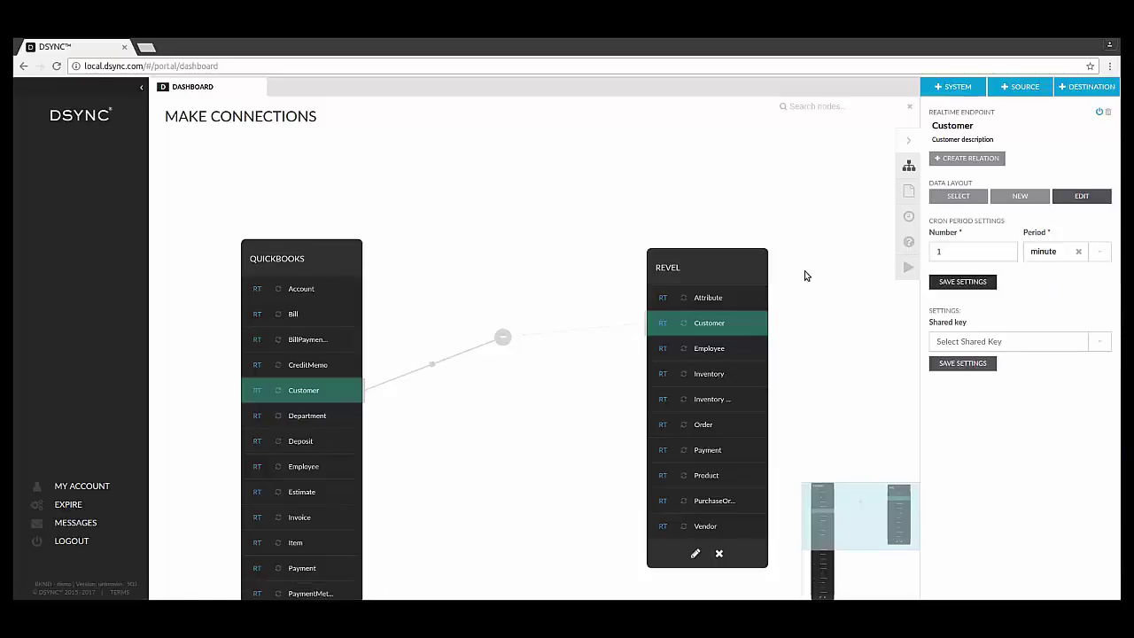
Switch on the QuickBooks–Revel Customer relation job and move both nodes higher on the canvas
{"action": "left_click", "coordinate": [558, 336]}
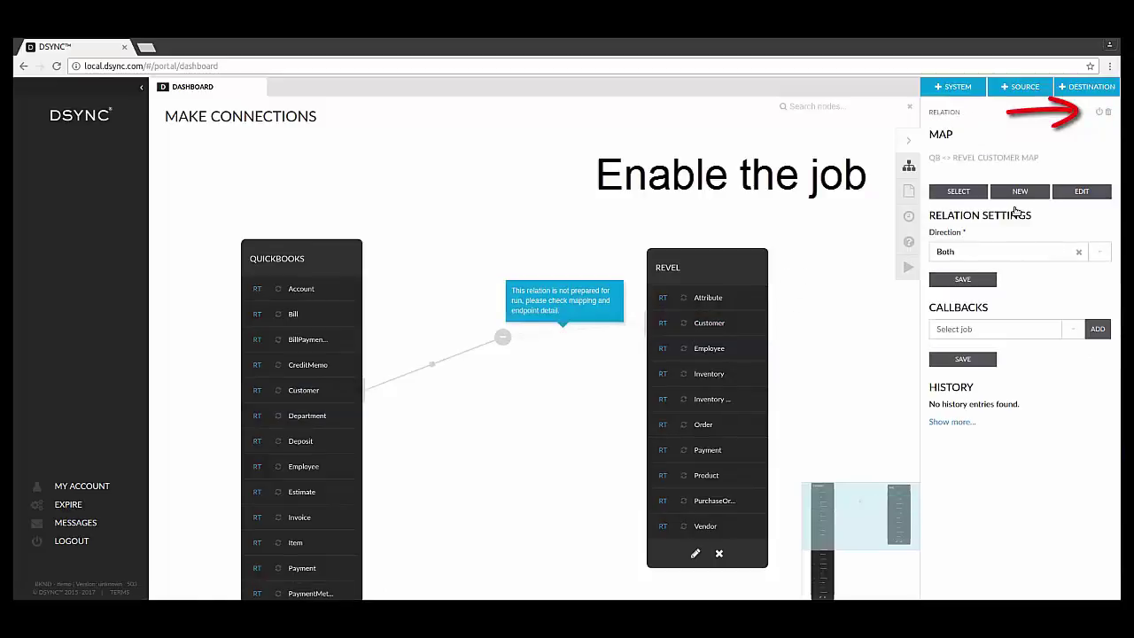
{"action": "left_click", "coordinate": [1100, 114]}
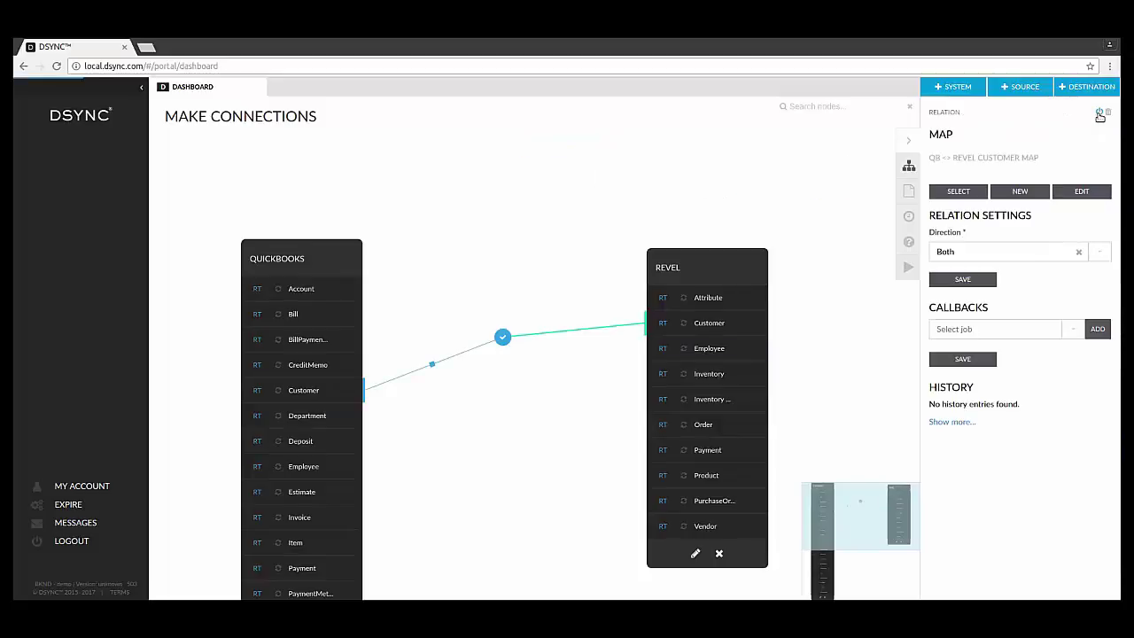
{"action": "left_click_drag", "start_coordinate": [322, 257], "coordinate": [311, 189]}
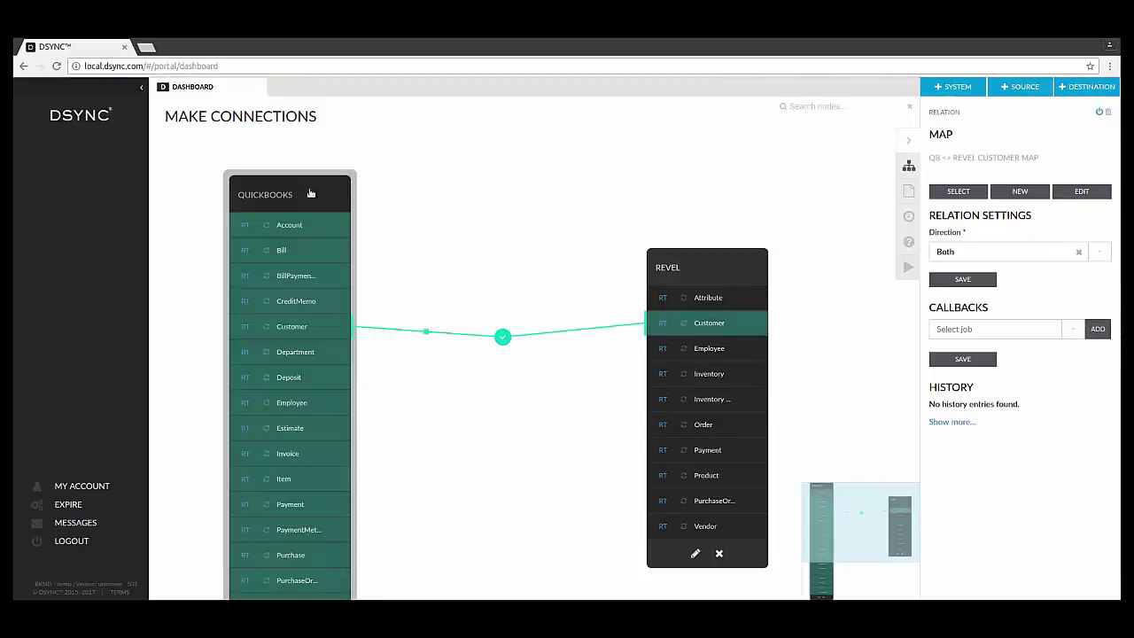
{"action": "left_click_drag", "start_coordinate": [654, 257], "coordinate": [642, 155]}
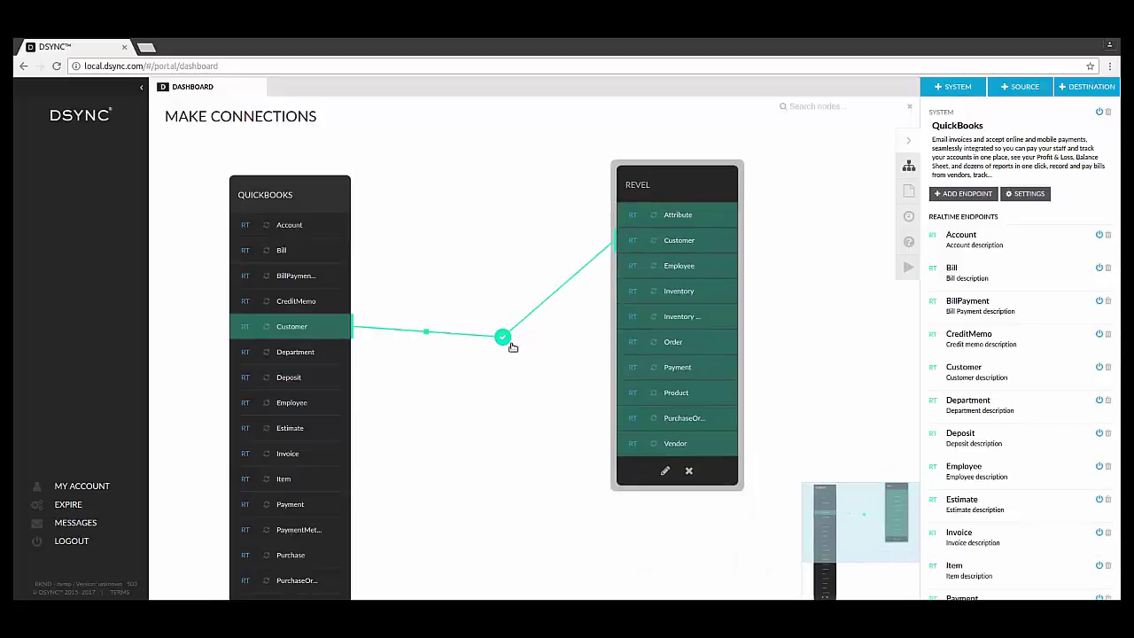